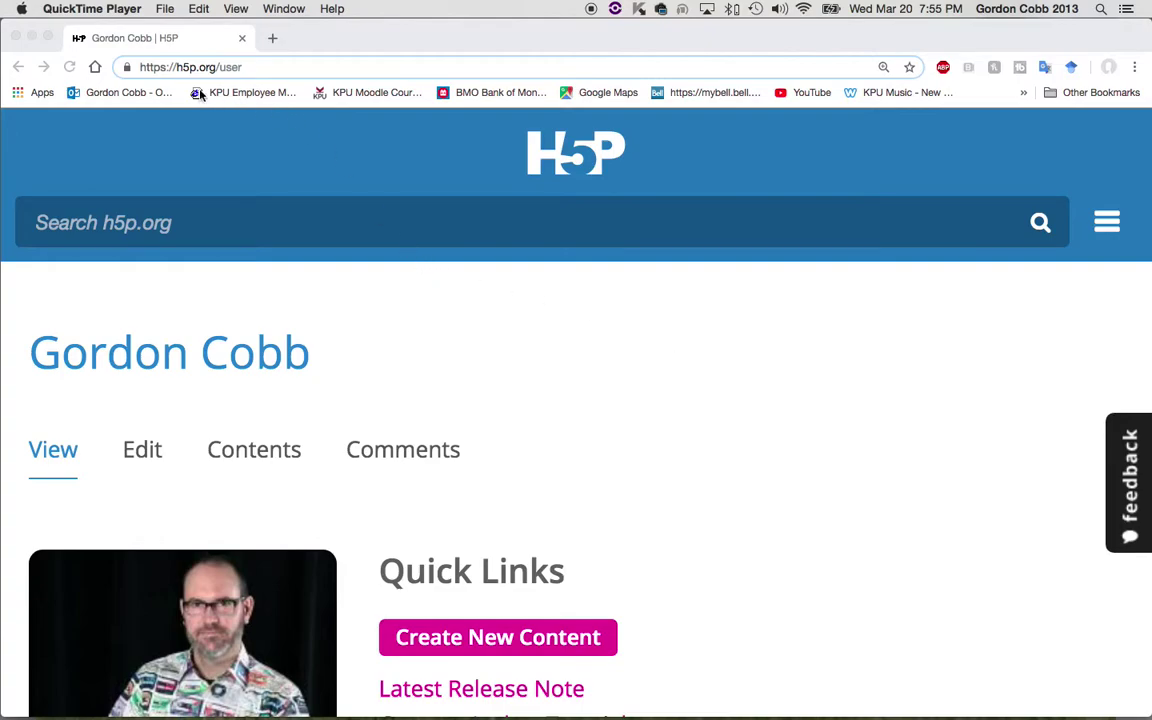
Bring the browser forward and begin creating a new piece of H5P content
{"action": "scroll", "coordinate": [413, 258], "scroll_direction": "down", "scroll_amount": 1}
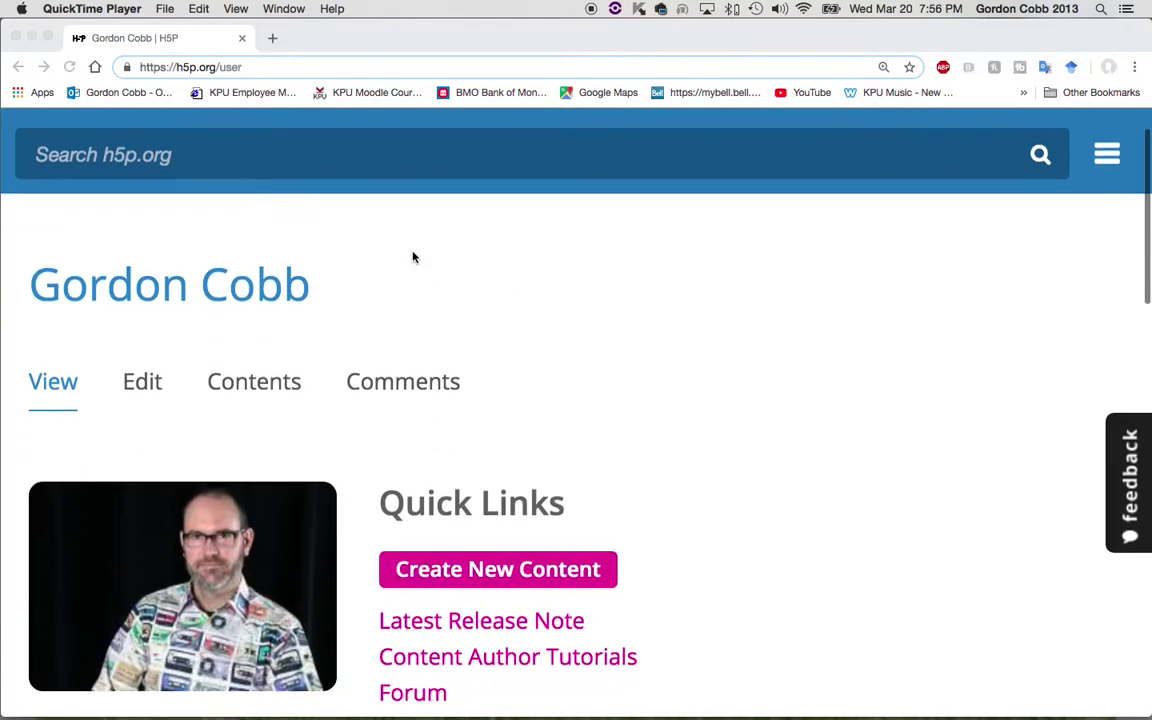
{"action": "scroll", "coordinate": [413, 258], "scroll_direction": "down", "scroll_amount": 1}
{"action": "scroll", "coordinate": [413, 258], "scroll_direction": "up", "scroll_amount": 2}
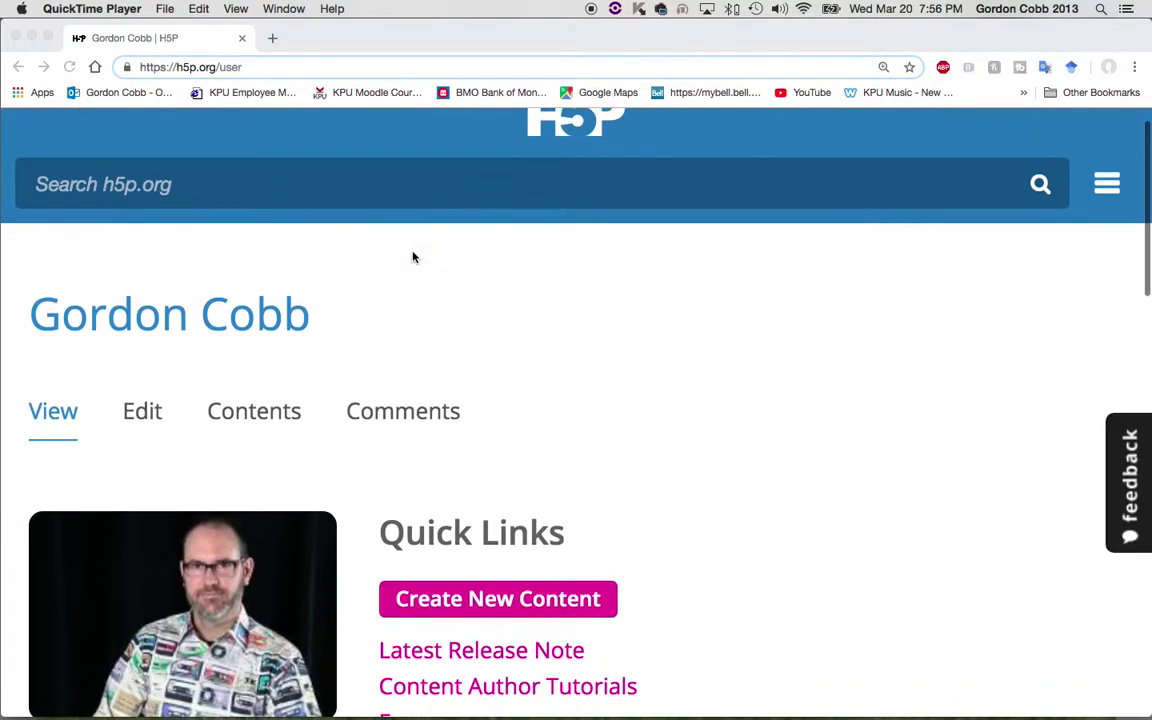
{"action": "scroll", "coordinate": [413, 258], "scroll_direction": "down", "scroll_amount": 5}
{"action": "scroll", "coordinate": [413, 258], "scroll_direction": "up", "scroll_amount": 4}
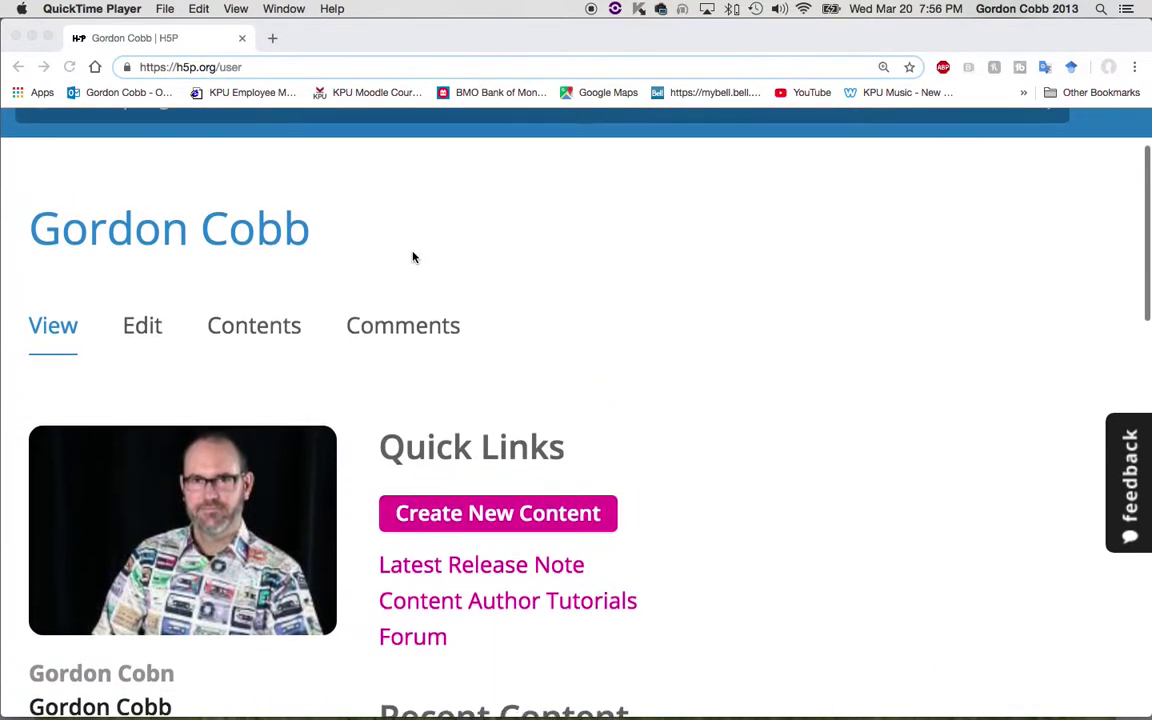
{"action": "scroll", "coordinate": [413, 258], "scroll_direction": "down", "scroll_amount": 2}
{"action": "scroll", "coordinate": [413, 258], "scroll_direction": "down", "scroll_amount": 1}
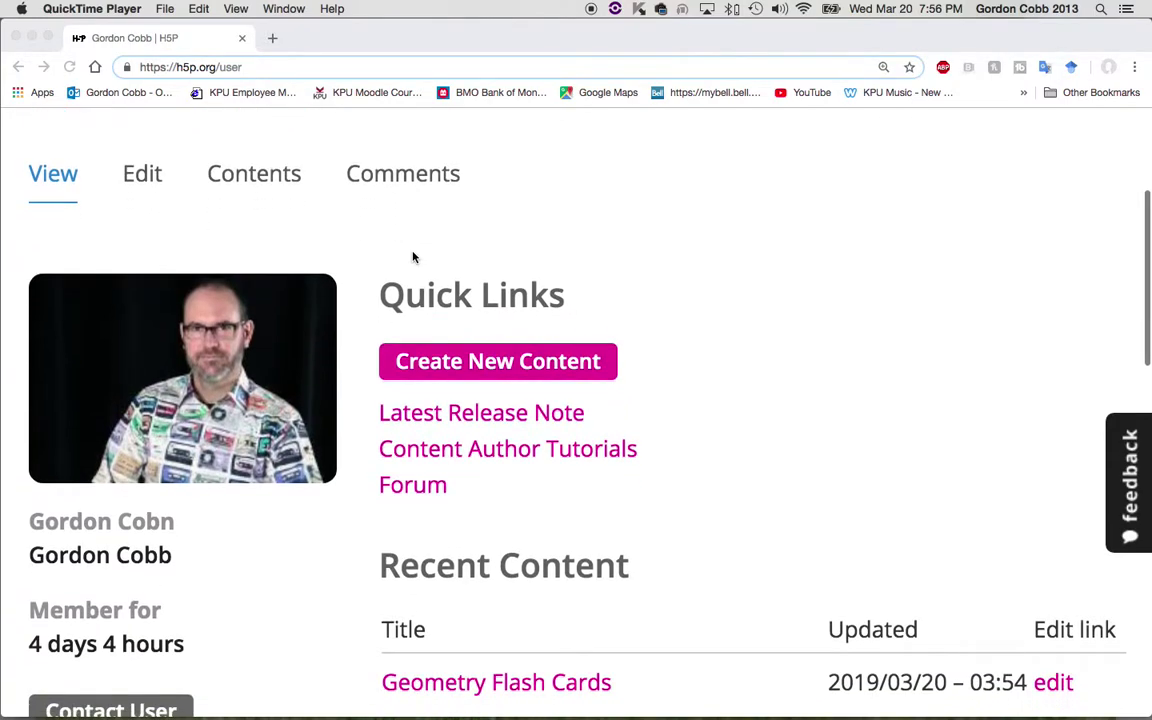
{"action": "left_click", "coordinate": [497, 369]}
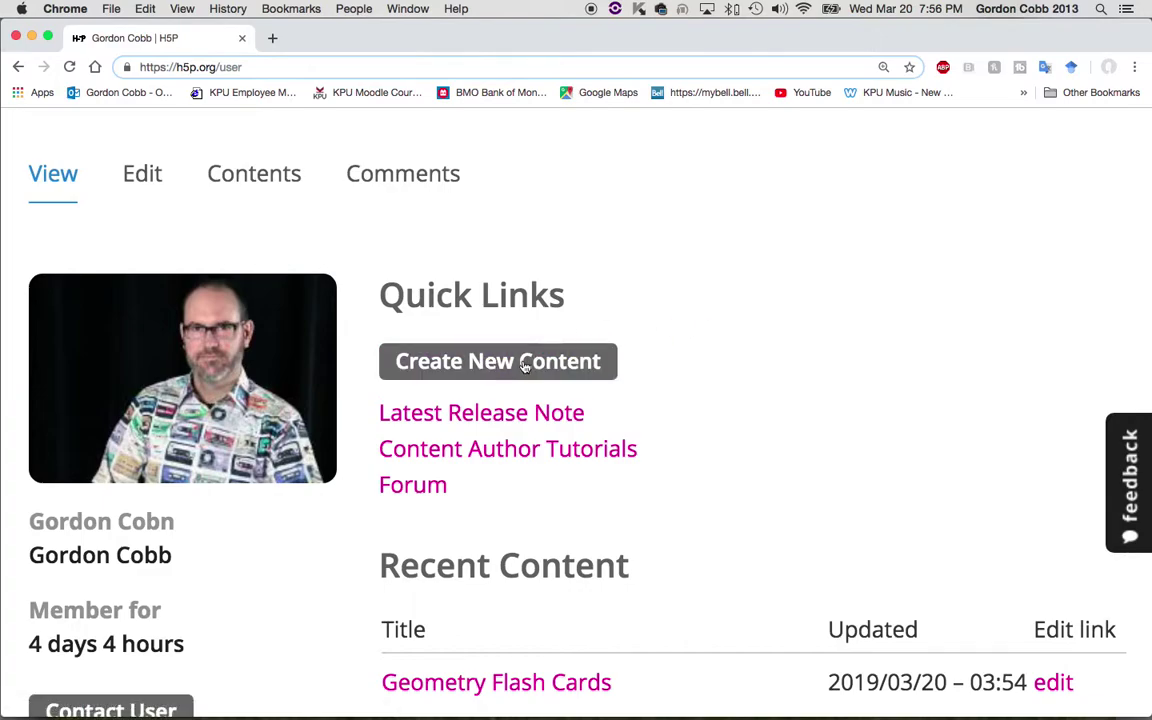
{"action": "left_click", "coordinate": [524, 366]}
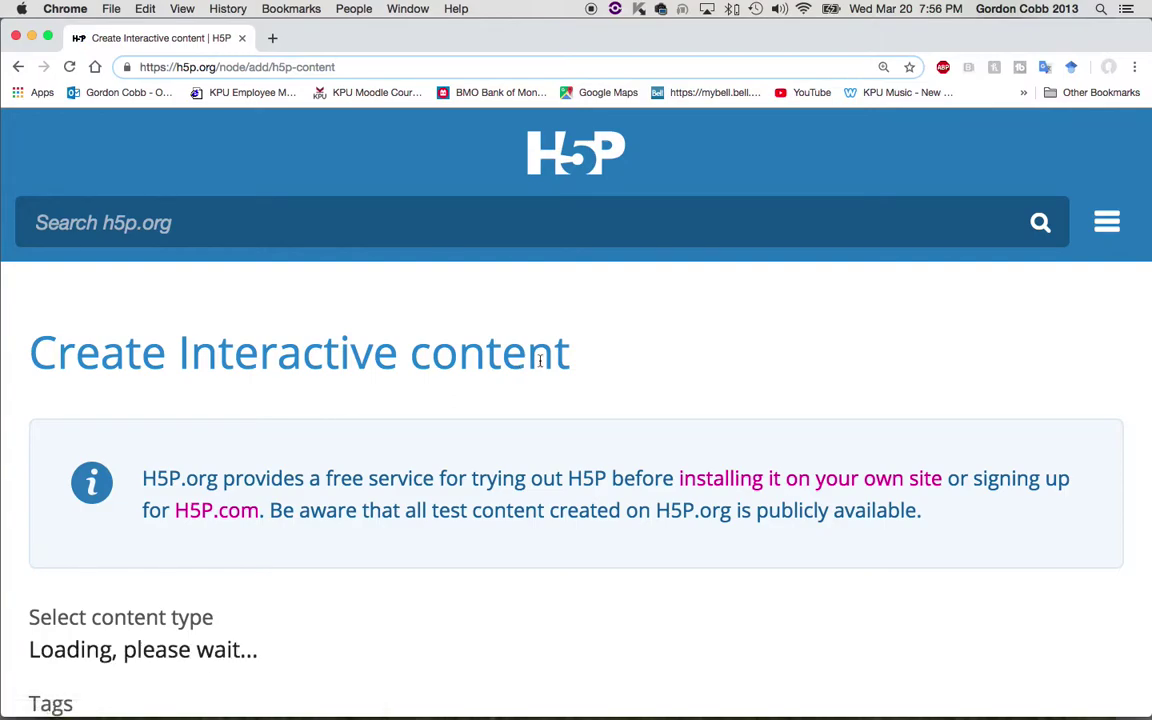
Find Image Hotspots among the content types, check its details, and use it
{"action": "scroll", "coordinate": [801, 616], "scroll_direction": "down", "scroll_amount": 5}
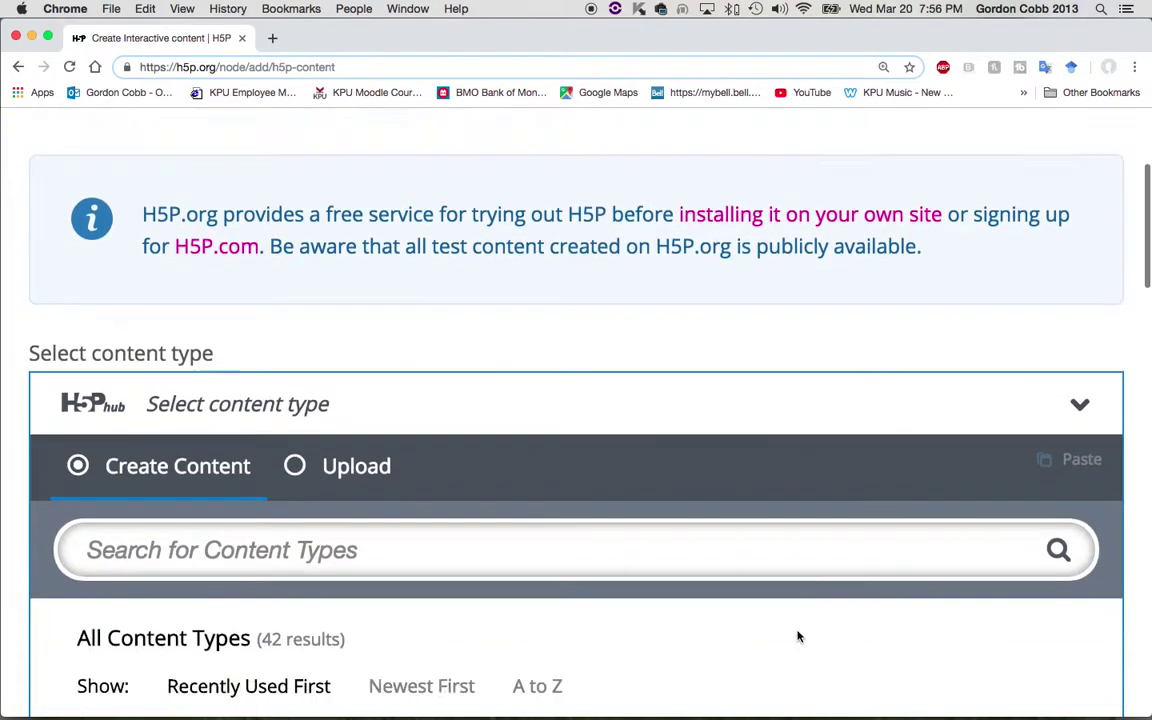
{"action": "scroll", "coordinate": [798, 636], "scroll_direction": "down", "scroll_amount": 2}
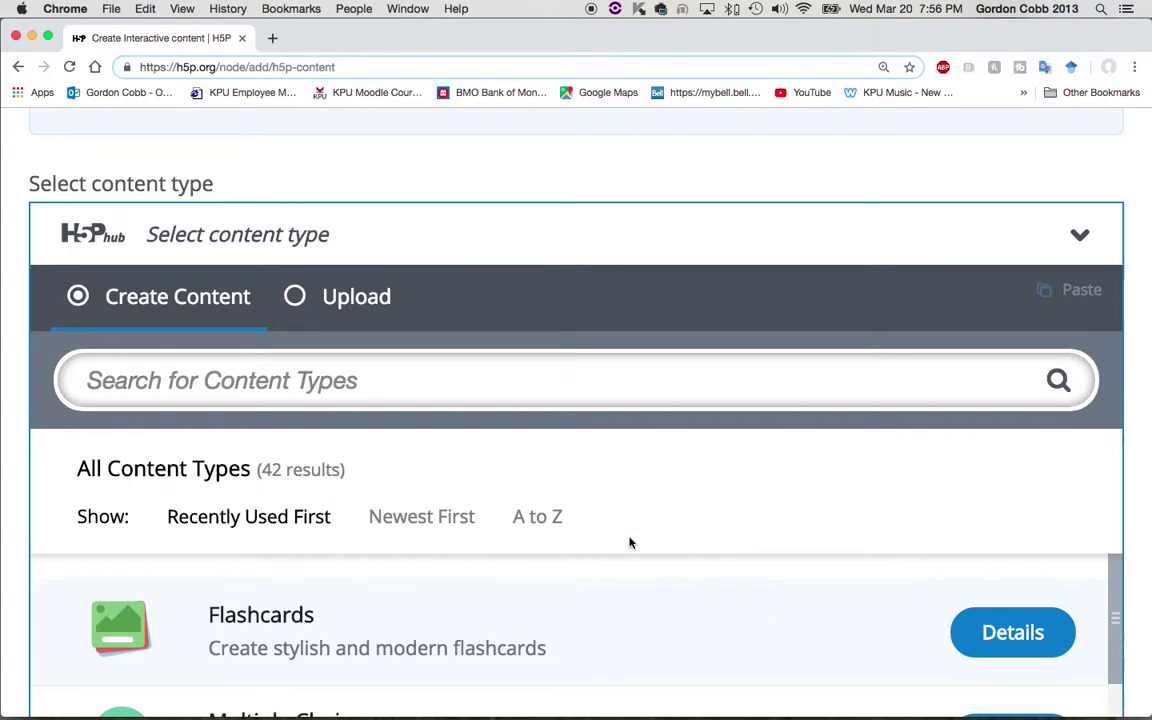
{"action": "scroll", "coordinate": [631, 544], "scroll_direction": "down", "scroll_amount": 1}
{"action": "scroll", "coordinate": [631, 544], "scroll_direction": "down", "scroll_amount": 1}
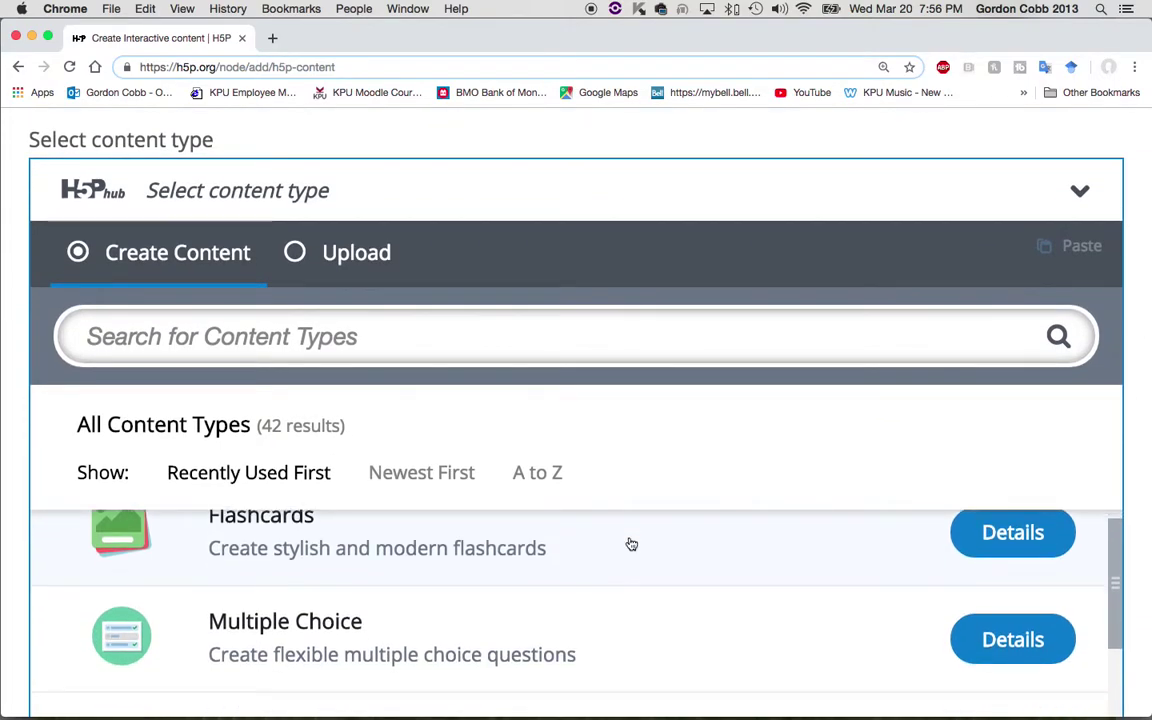
{"action": "scroll", "coordinate": [631, 544], "scroll_direction": "up", "scroll_amount": 1}
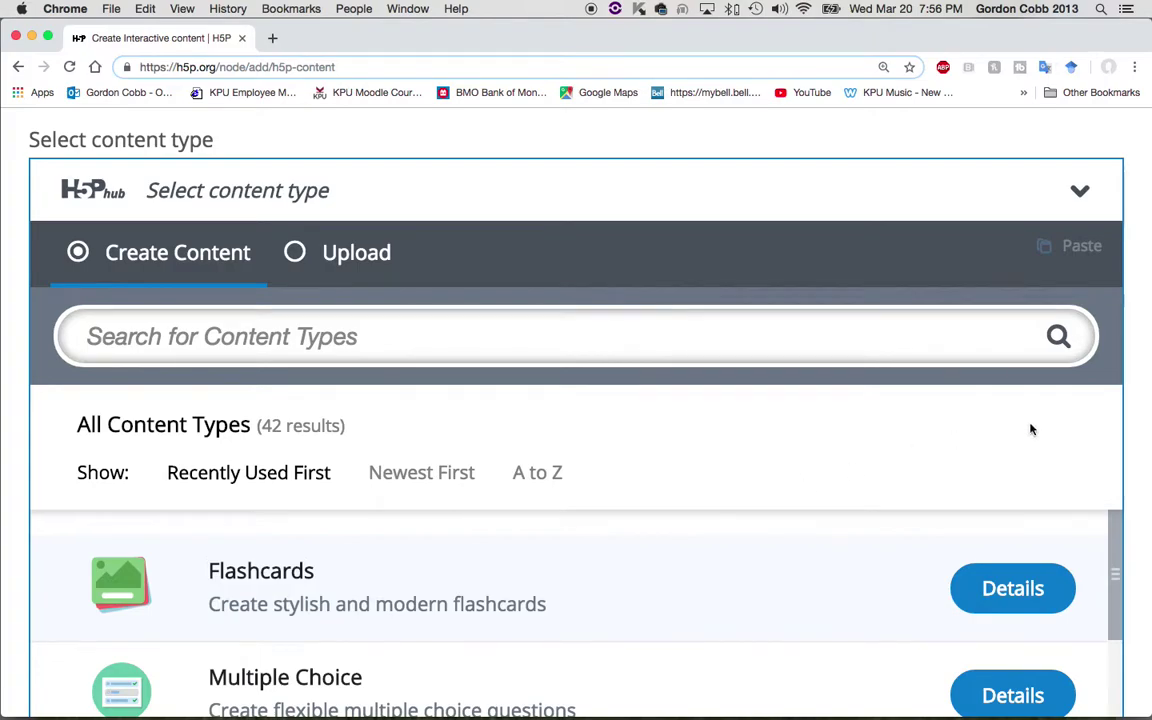
{"action": "scroll", "coordinate": [1032, 429], "scroll_direction": "down", "scroll_amount": 3}
{"action": "scroll", "coordinate": [1048, 285], "scroll_direction": "down", "scroll_amount": 3}
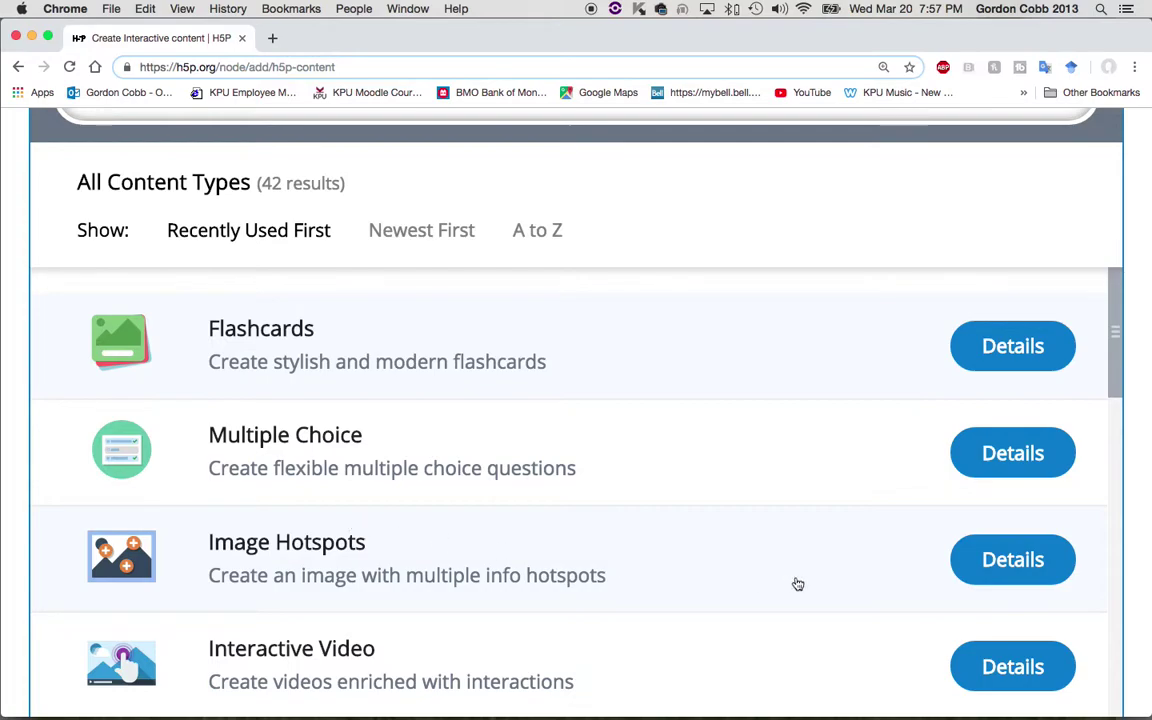
{"action": "left_click", "coordinate": [1008, 556]}
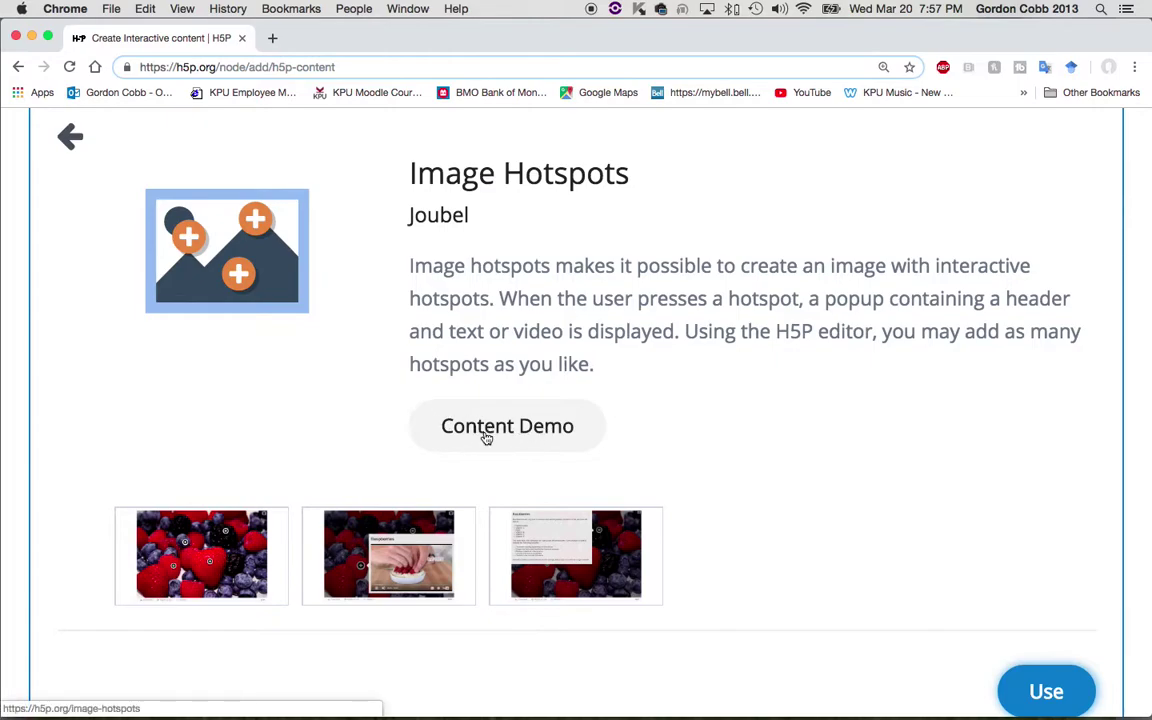
{"action": "scroll", "coordinate": [941, 517], "scroll_direction": "down", "scroll_amount": 2}
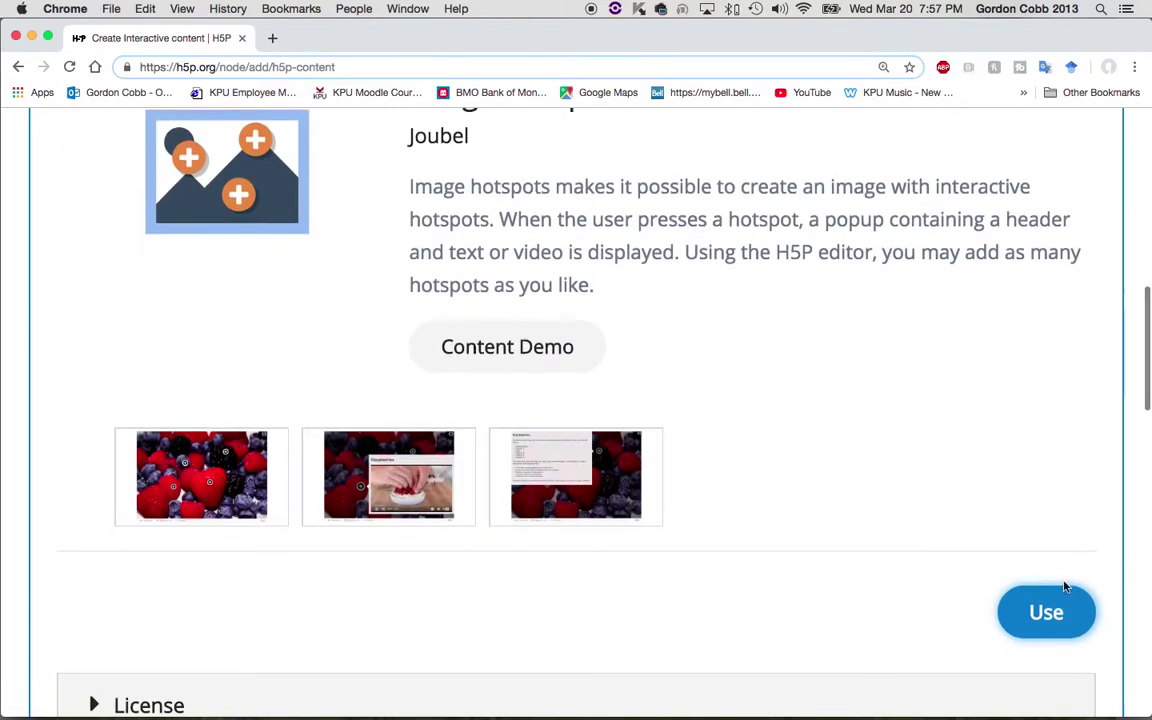
{"action": "left_click", "coordinate": [1046, 611]}
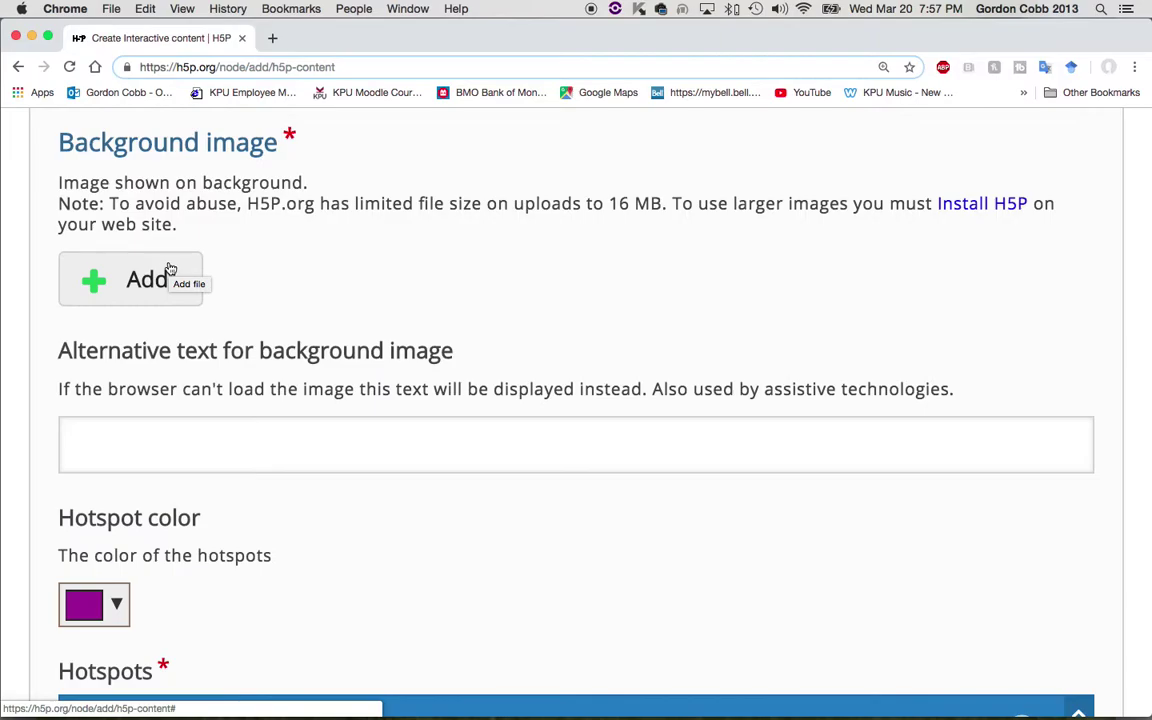
Upload the shapes screenshot 'Screen Shot 2019-03-20 at 7.51.48 PM' as the background image
{"action": "left_click", "coordinate": [143, 281]}
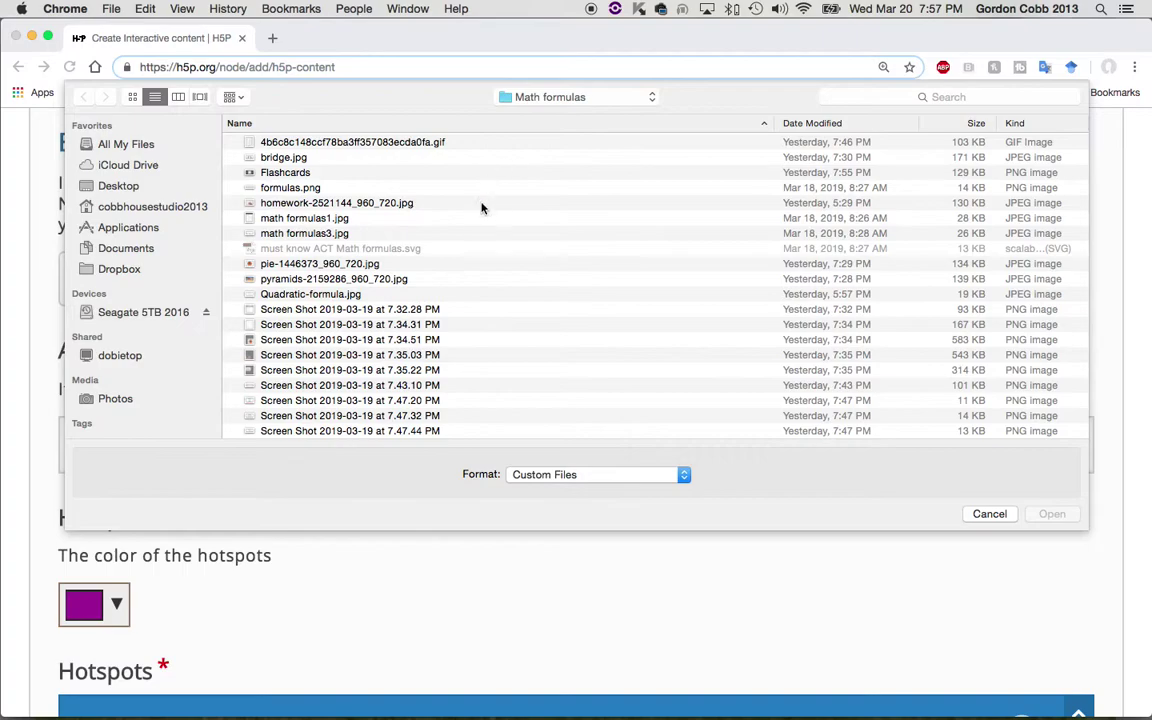
{"action": "scroll", "coordinate": [288, 235], "scroll_direction": "down", "scroll_amount": 3}
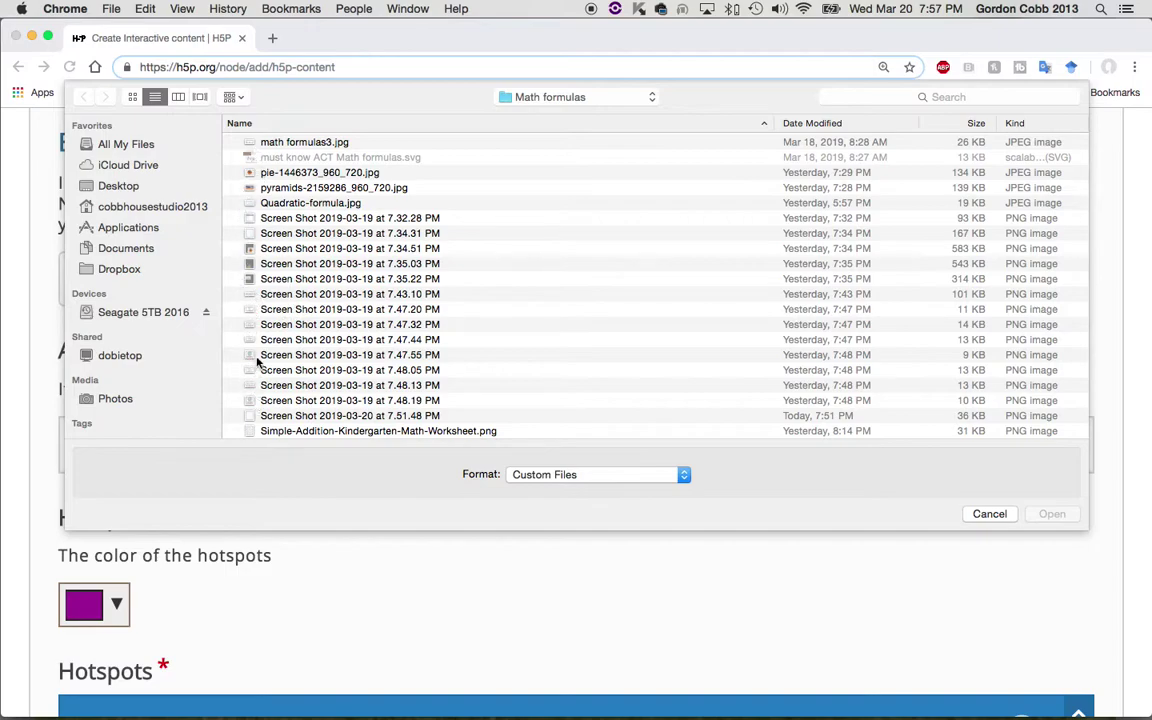
{"action": "left_click", "coordinate": [249, 297]}
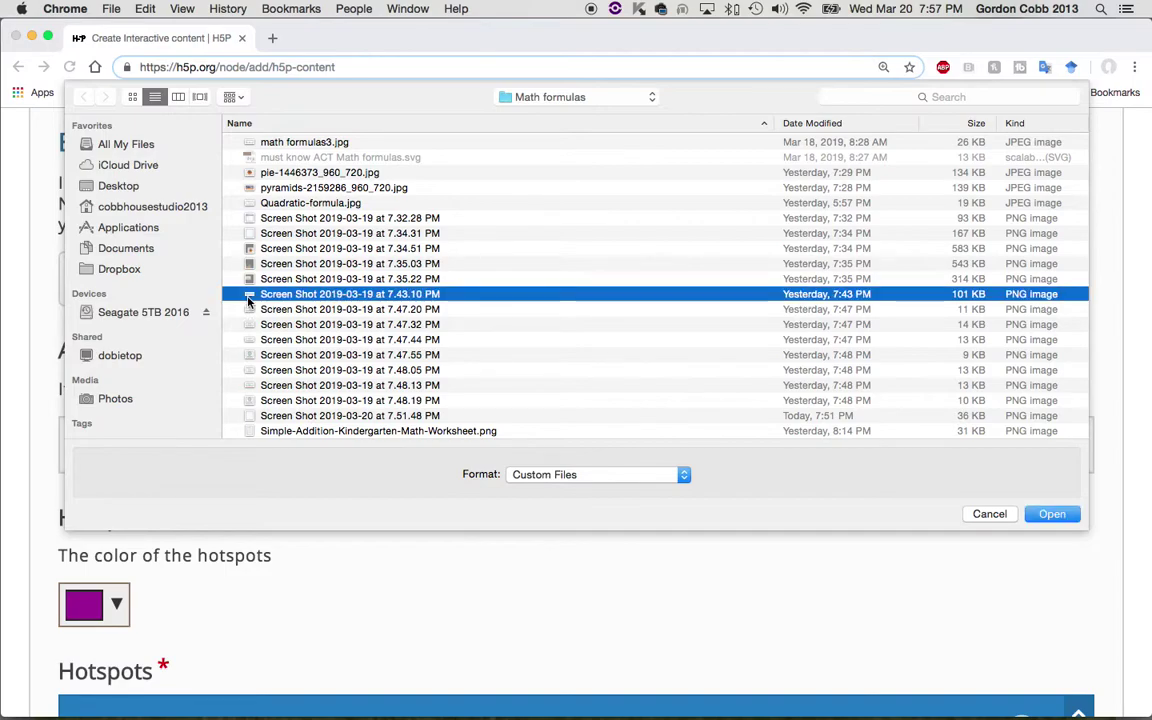
{"action": "key", "text": "space"}
{"action": "key", "text": "Down"}
{"action": "key", "text": "Down"}
{"action": "key", "text": "Down"}
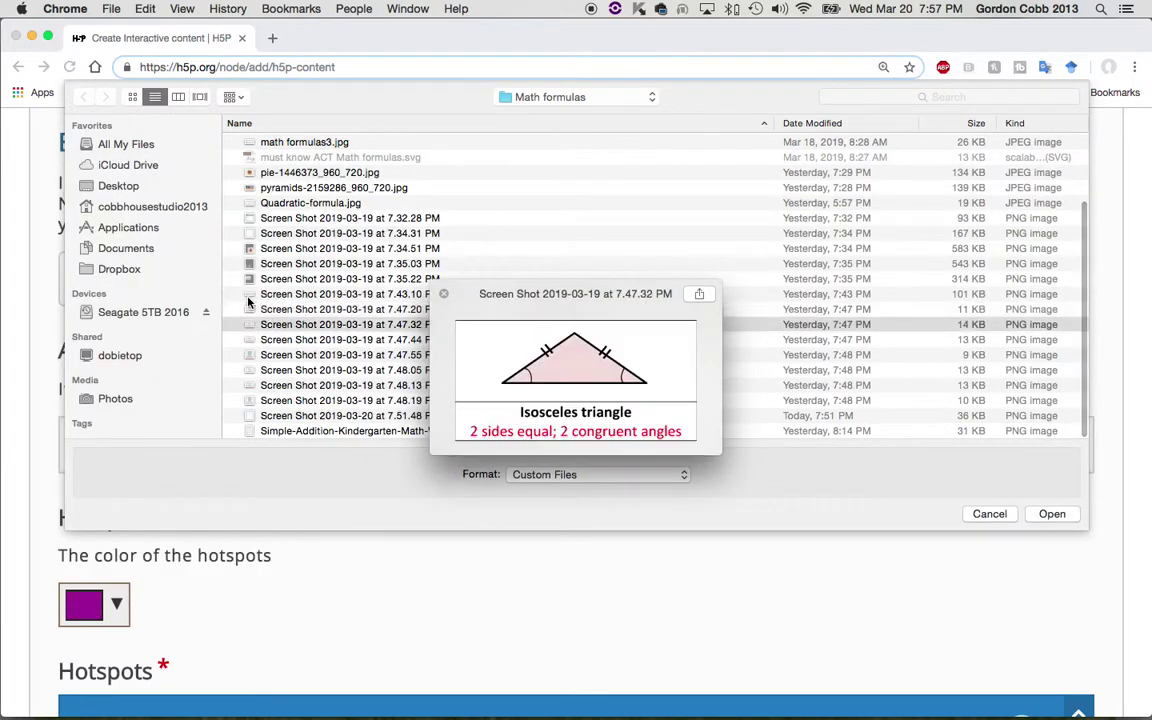
{"action": "key", "text": "Down"}
{"action": "key", "text": "Down"}
{"action": "key", "text": "Down"}
{"action": "key", "text": "Down"}
{"action": "key", "text": "Down"}
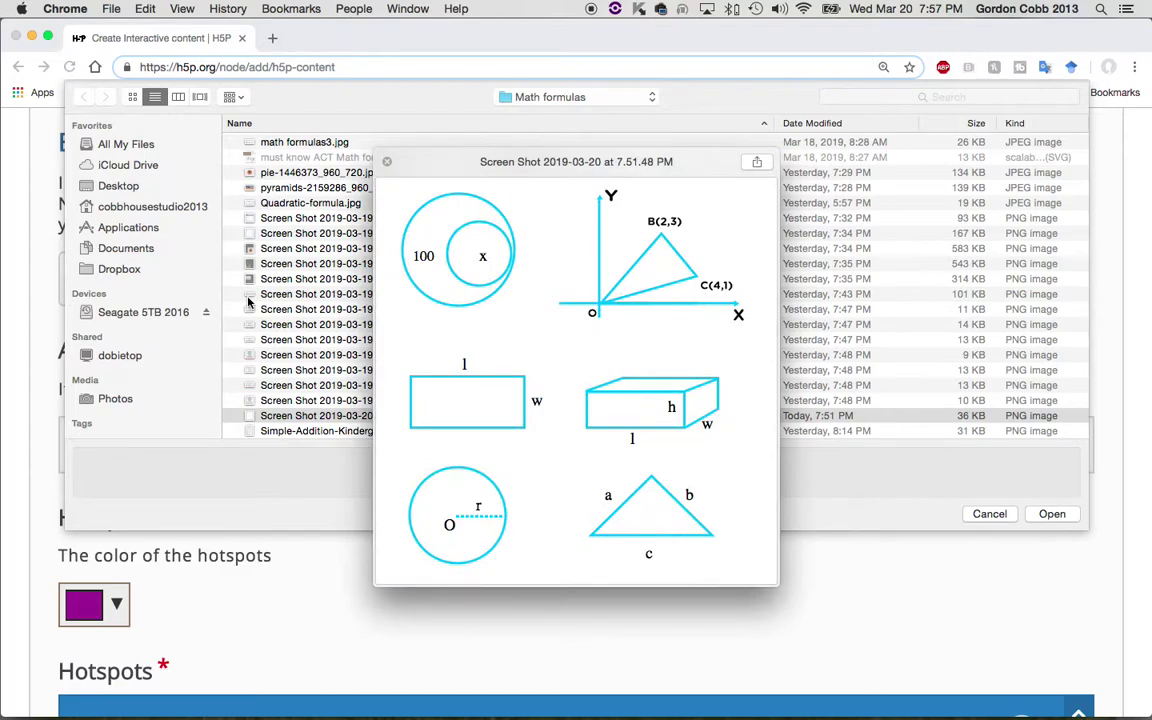
{"action": "key", "text": "space"}
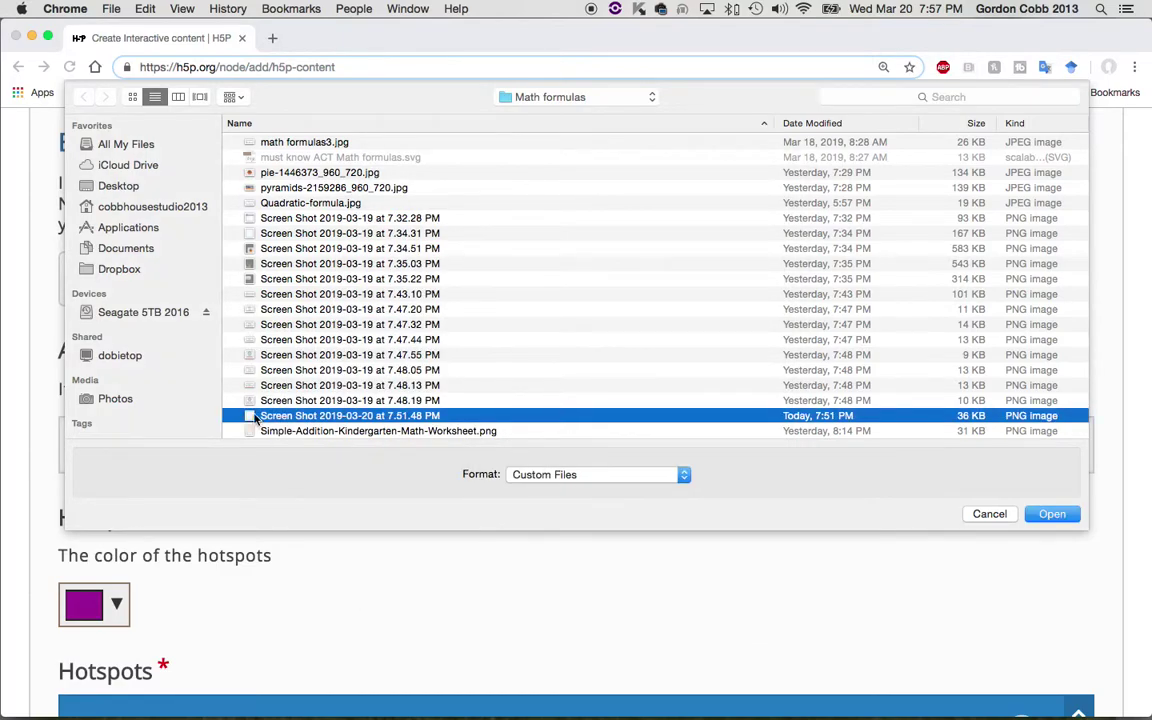
{"action": "left_click", "coordinate": [1050, 514]}
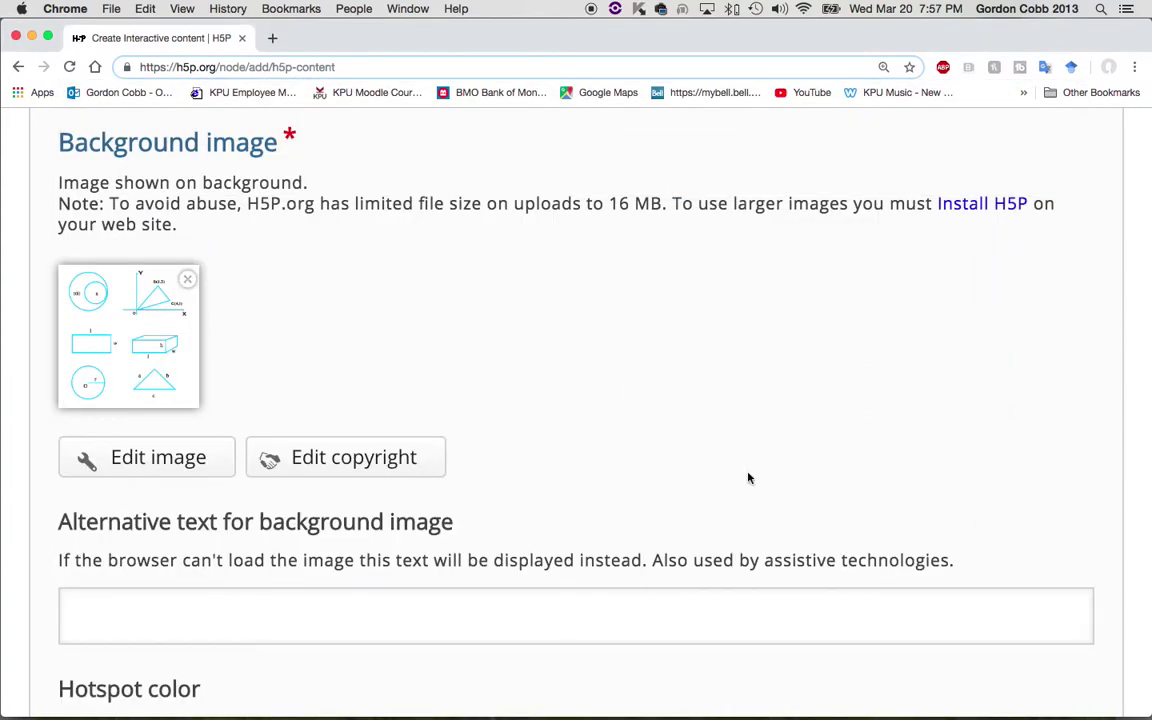
Enter 'Geometry Hotspot exercise' as the background image's alternative text
{"action": "scroll", "coordinate": [199, 412], "scroll_direction": "down", "scroll_amount": 2}
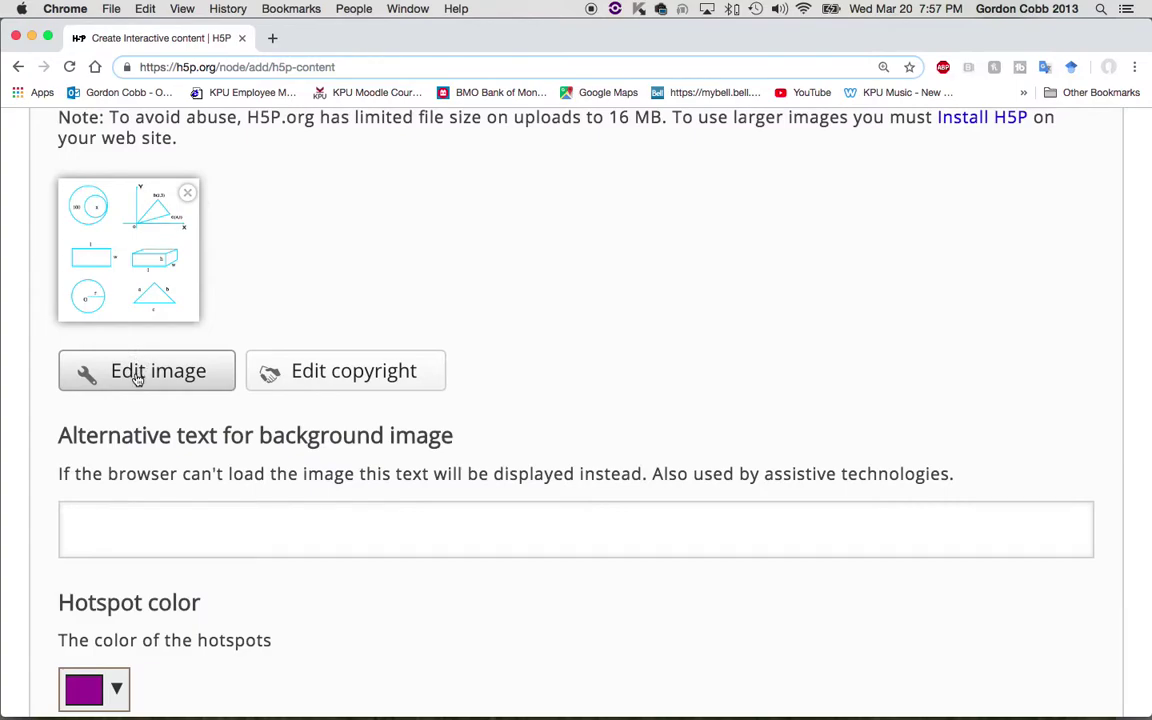
{"action": "scroll", "coordinate": [309, 484], "scroll_direction": "down", "scroll_amount": 3}
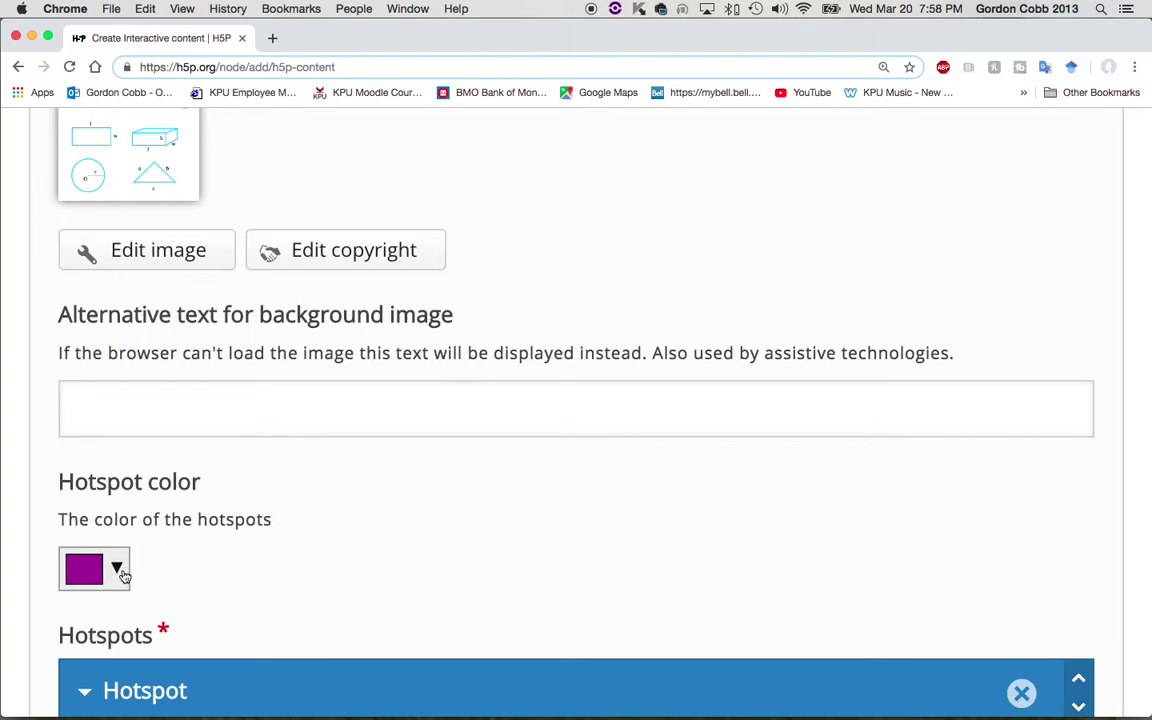
{"action": "scroll", "coordinate": [248, 504], "scroll_direction": "down", "scroll_amount": 3}
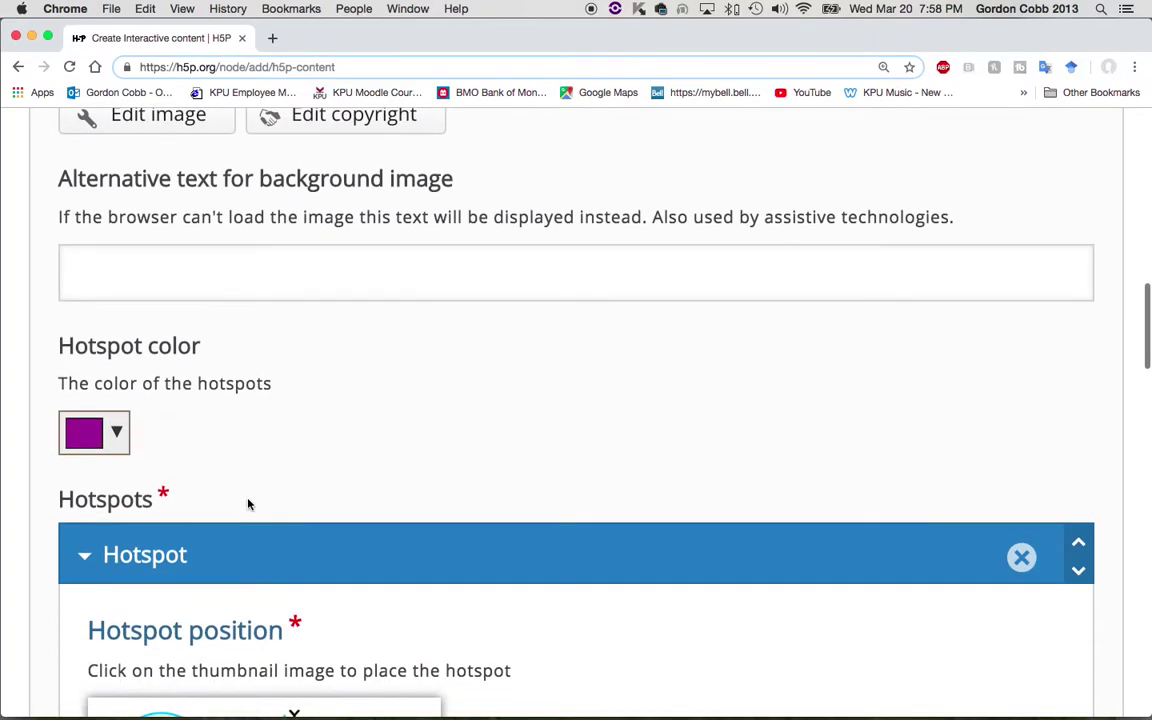
{"action": "scroll", "coordinate": [249, 504], "scroll_direction": "up", "scroll_amount": 4}
{"action": "scroll", "coordinate": [248, 504], "scroll_direction": "down", "scroll_amount": 9}
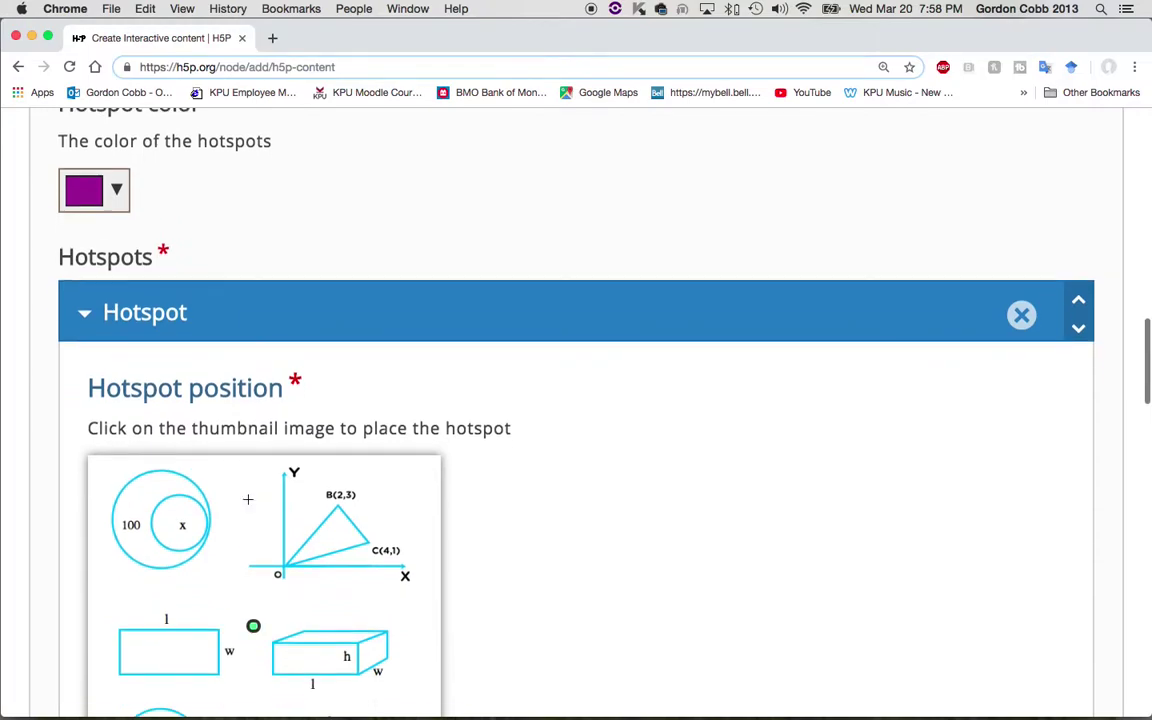
{"action": "scroll", "coordinate": [248, 500], "scroll_direction": "up", "scroll_amount": 4}
{"action": "scroll", "coordinate": [248, 500], "scroll_direction": "up", "scroll_amount": 5}
{"action": "left_click", "coordinate": [135, 453]}
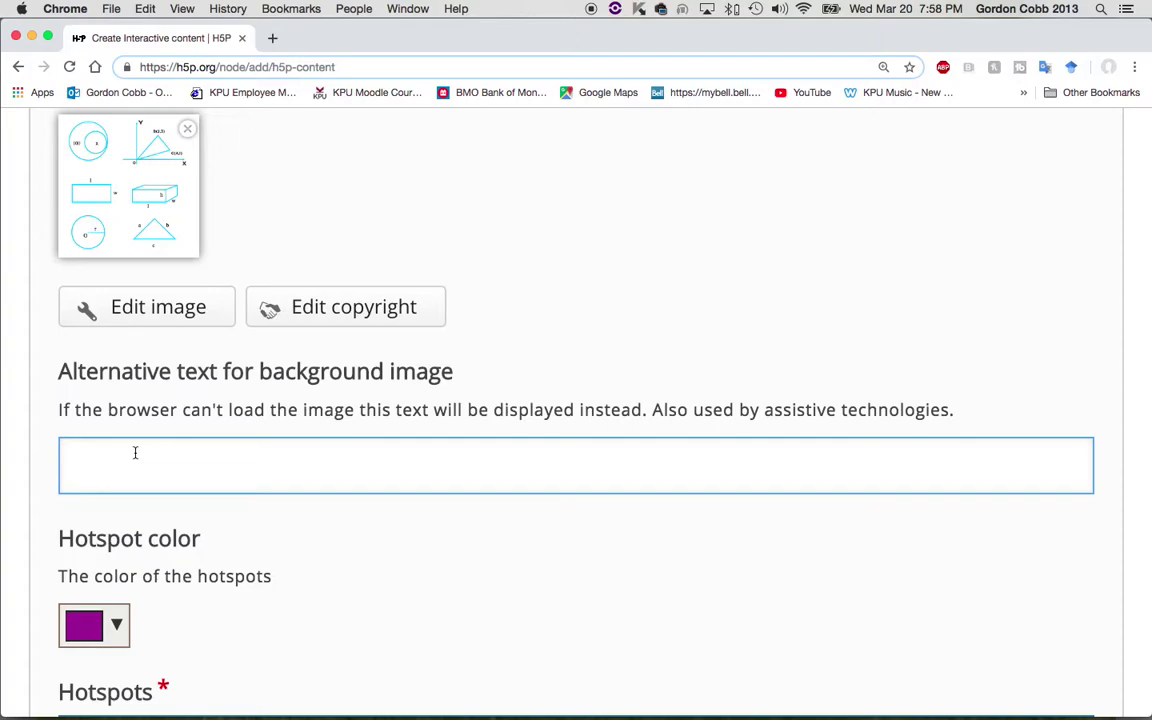
{"action": "type", "text": "Geometry Hotspot"}
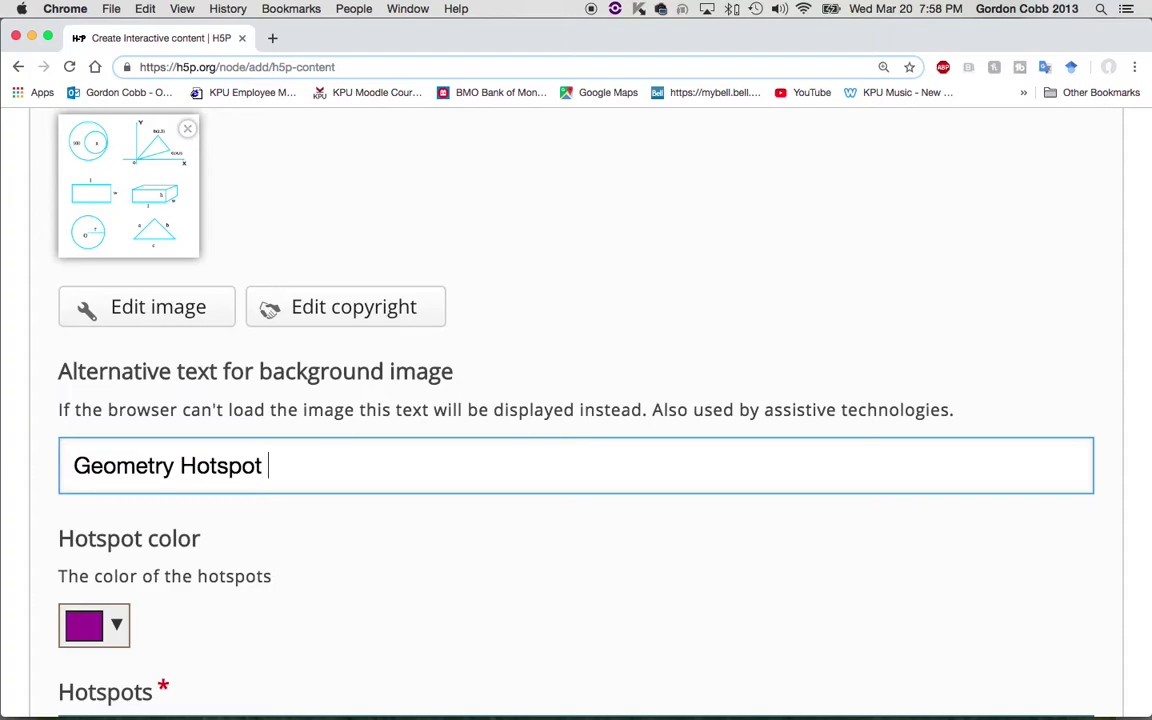
{"action": "type", "text": " exercise"}
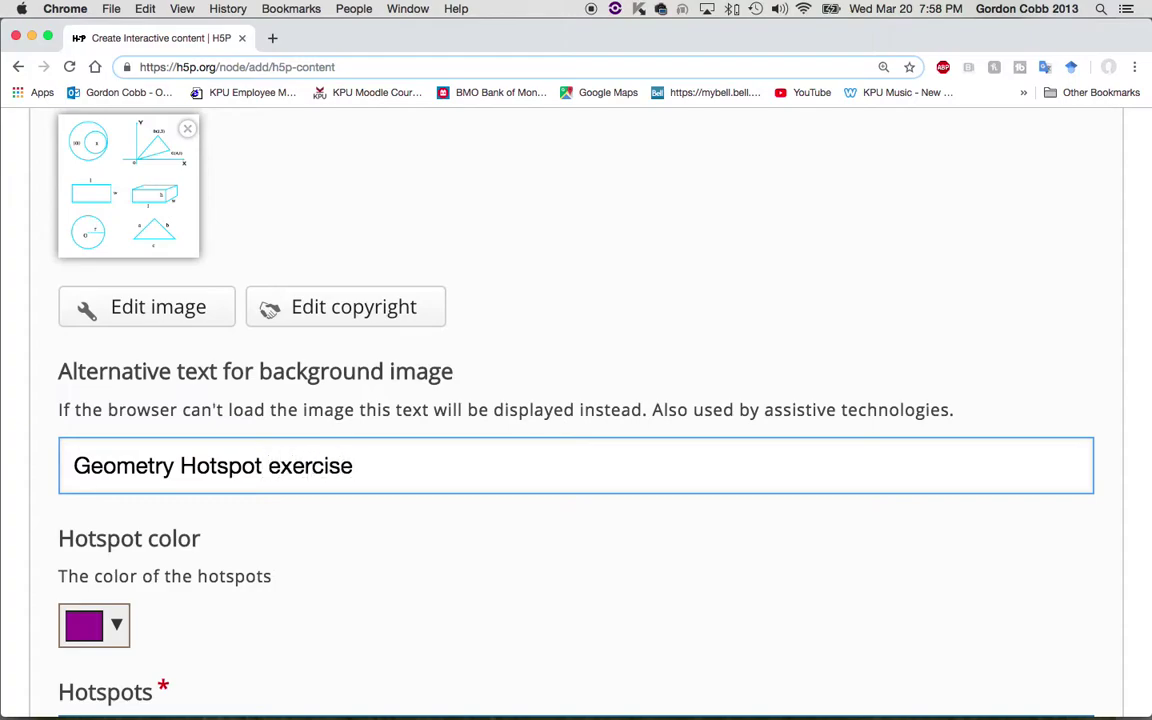
{"action": "scroll", "coordinate": [306, 609], "scroll_direction": "down", "scroll_amount": 8}
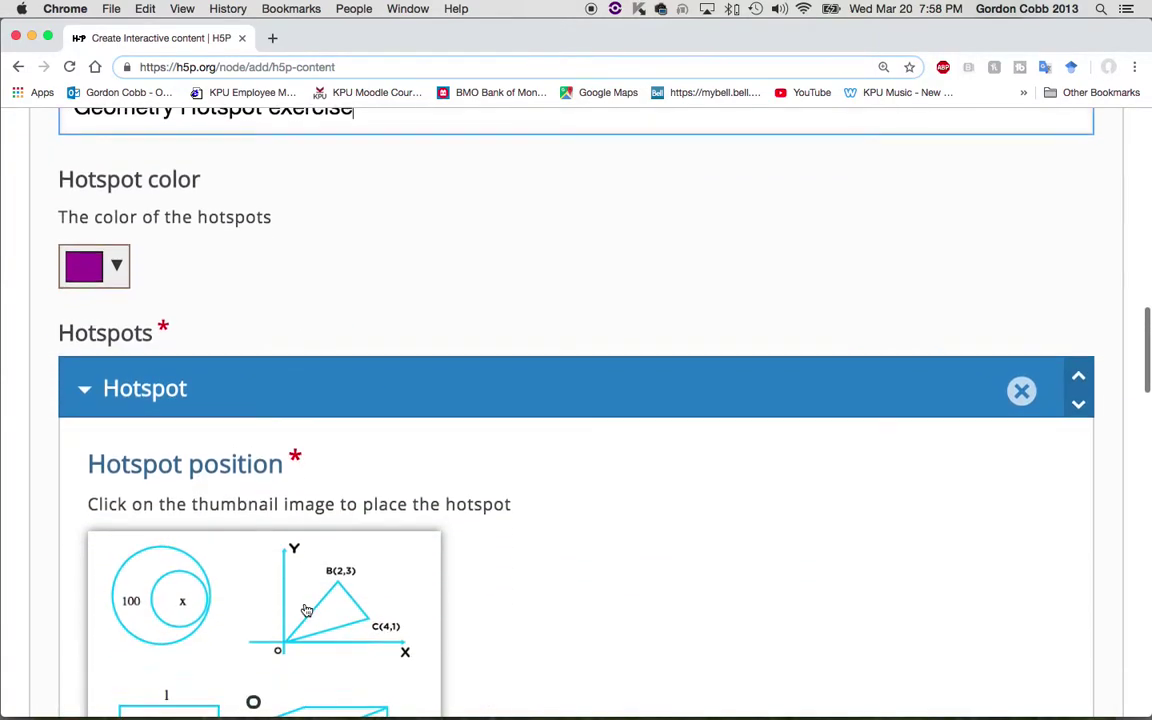
Place the first hotspot on the lower-left circle's centre and give its popup the header 'pii PIE'
{"action": "scroll", "coordinate": [306, 609], "scroll_direction": "down", "scroll_amount": 7}
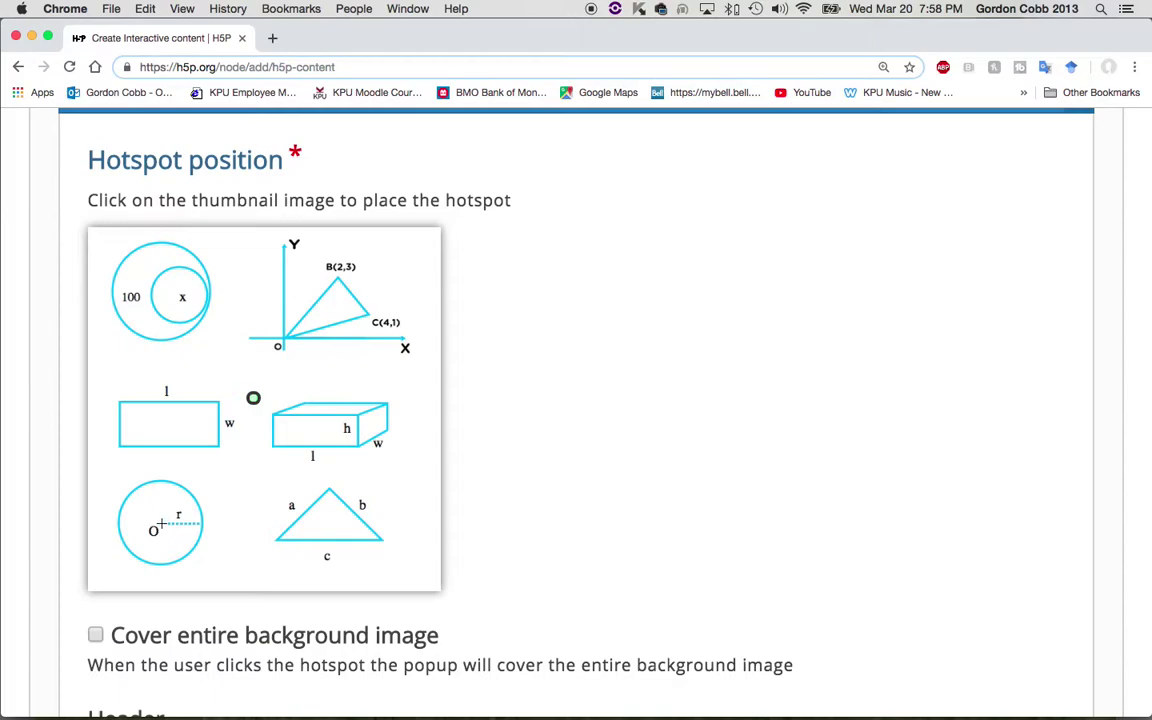
{"action": "left_click", "coordinate": [159, 522]}
{"action": "scroll", "coordinate": [214, 535], "scroll_direction": "down", "scroll_amount": 6}
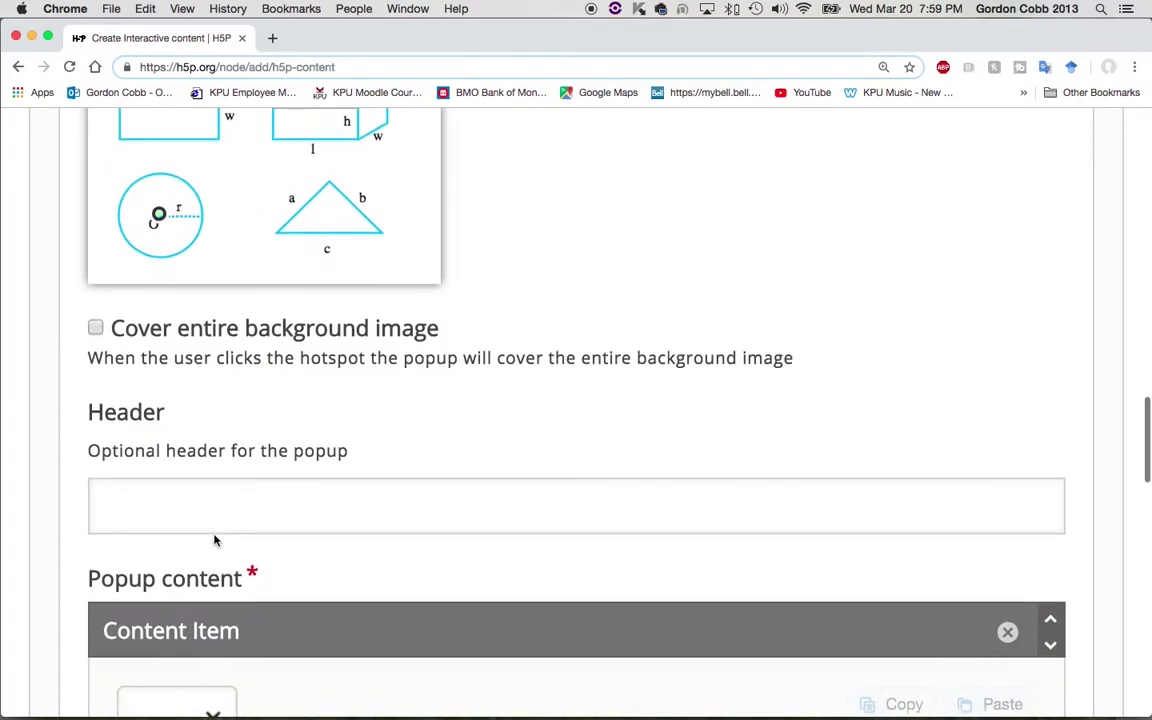
{"action": "scroll", "coordinate": [214, 540], "scroll_direction": "down", "scroll_amount": 1}
{"action": "left_click", "coordinate": [143, 467]}
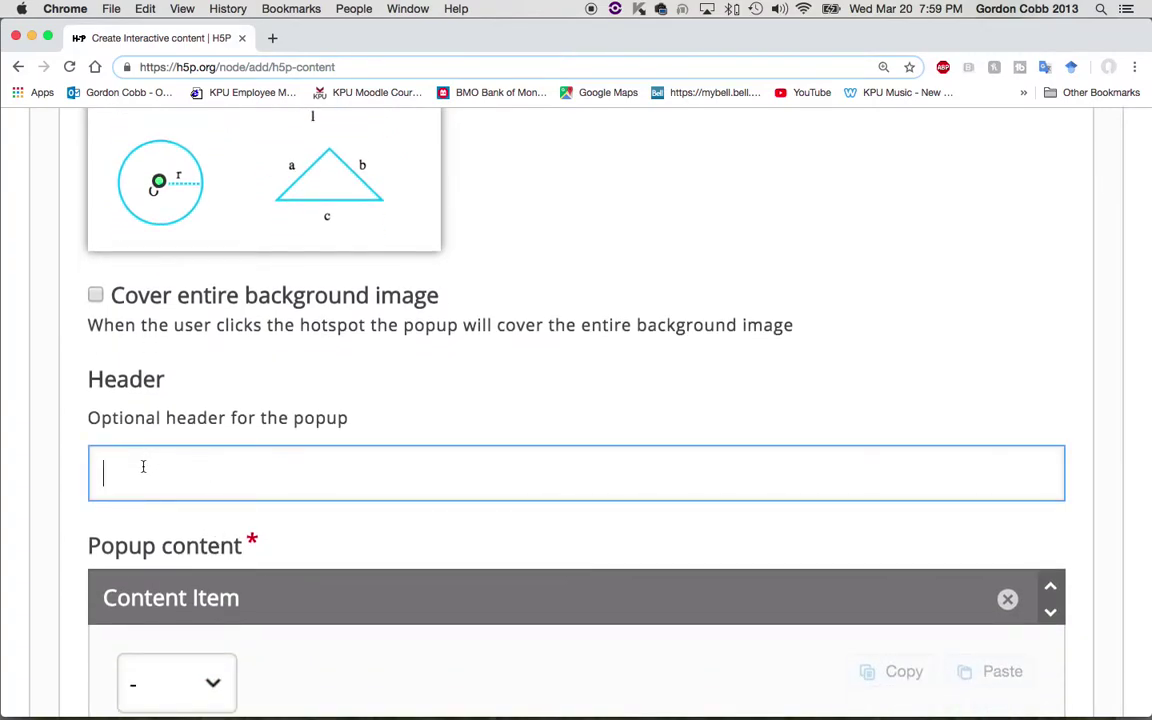
{"action": "type", "text": "pii PIE"}
{"action": "scroll", "coordinate": [355, 496], "scroll_direction": "down", "scroll_amount": 4}
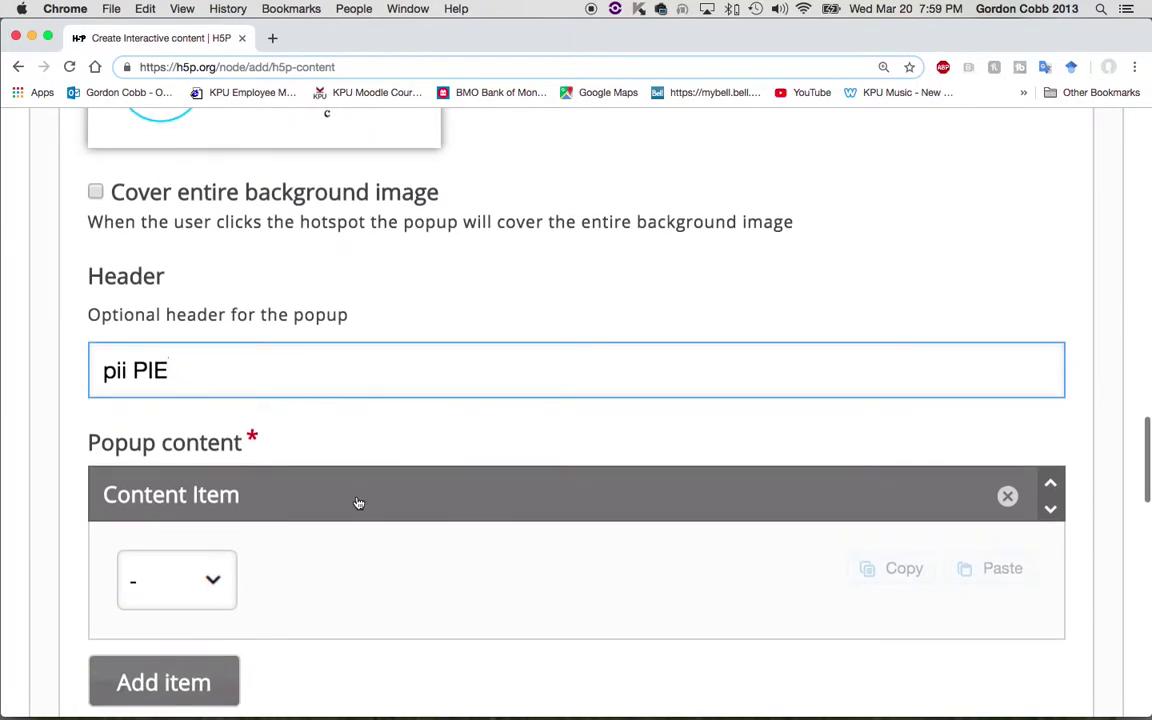
Make the circle hotspot's popup content an image and upload the pie picture
{"action": "left_click", "coordinate": [215, 490]}
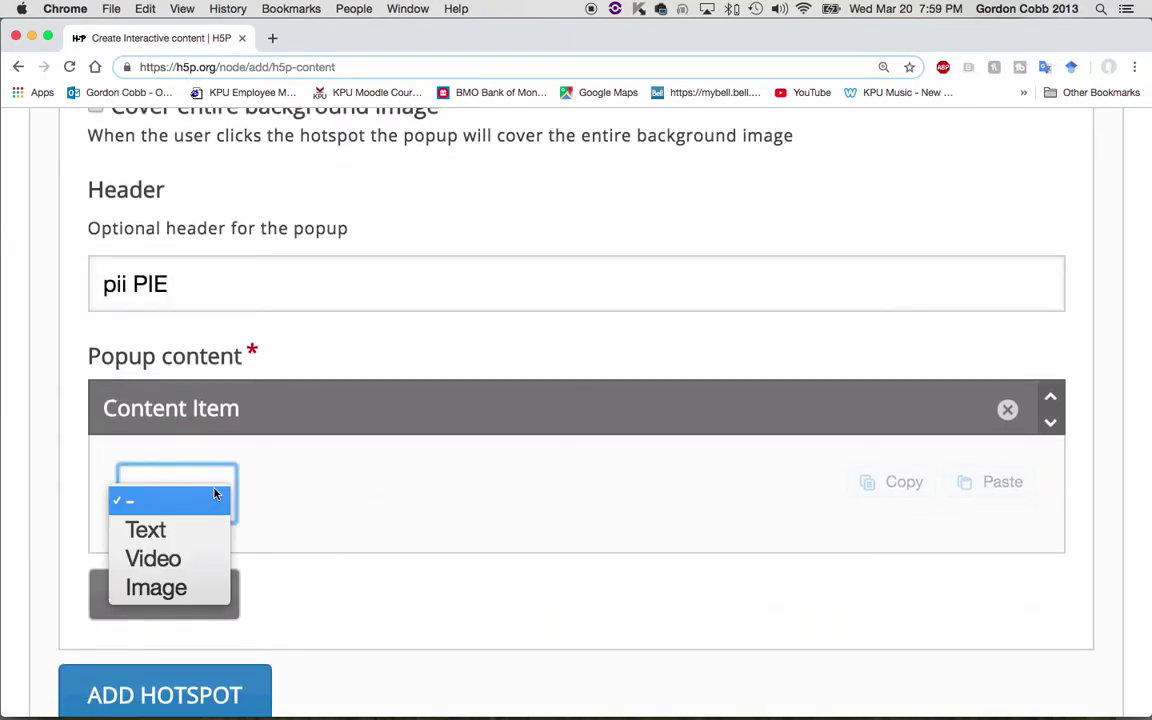
{"action": "left_click", "coordinate": [188, 592]}
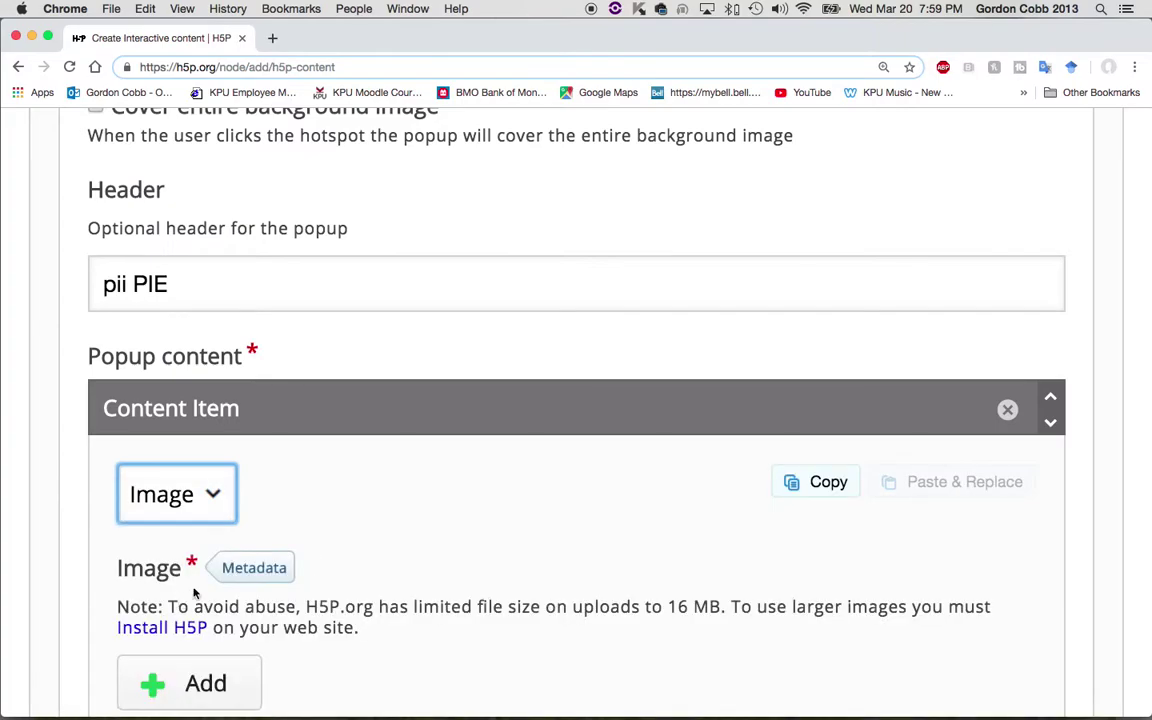
{"action": "scroll", "coordinate": [280, 588], "scroll_direction": "down", "scroll_amount": 3}
{"action": "left_click", "coordinate": [205, 547]}
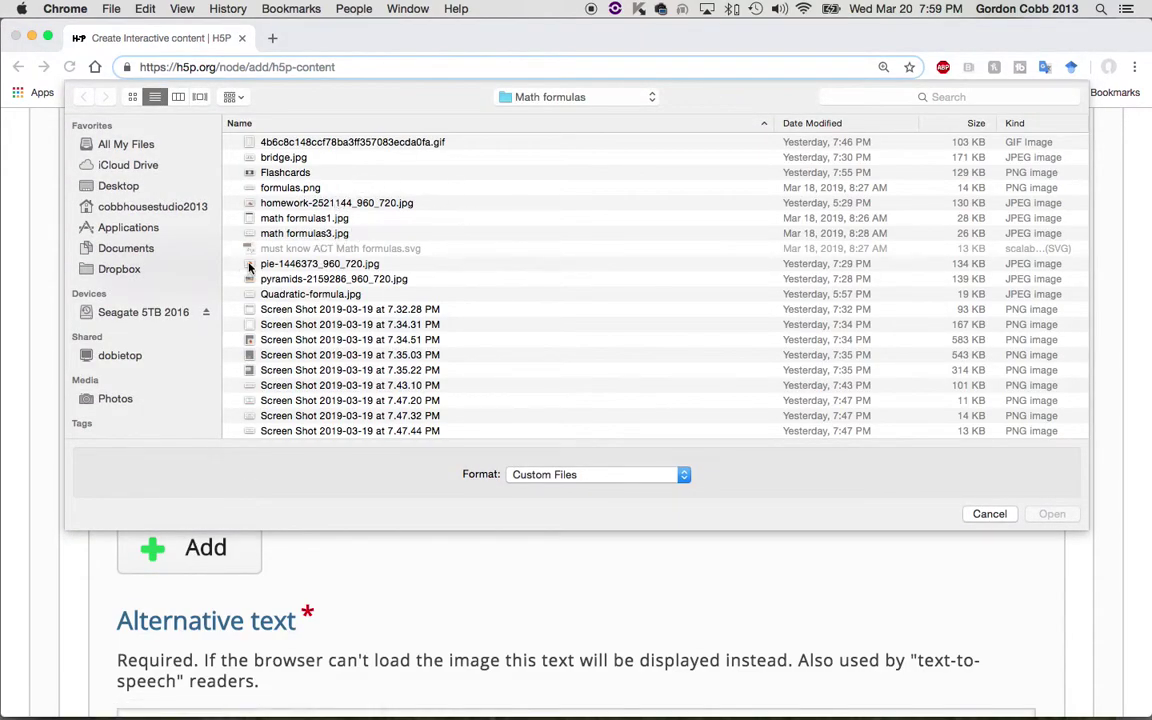
{"action": "left_click", "coordinate": [226, 262]}
{"action": "left_click", "coordinate": [1046, 513]}
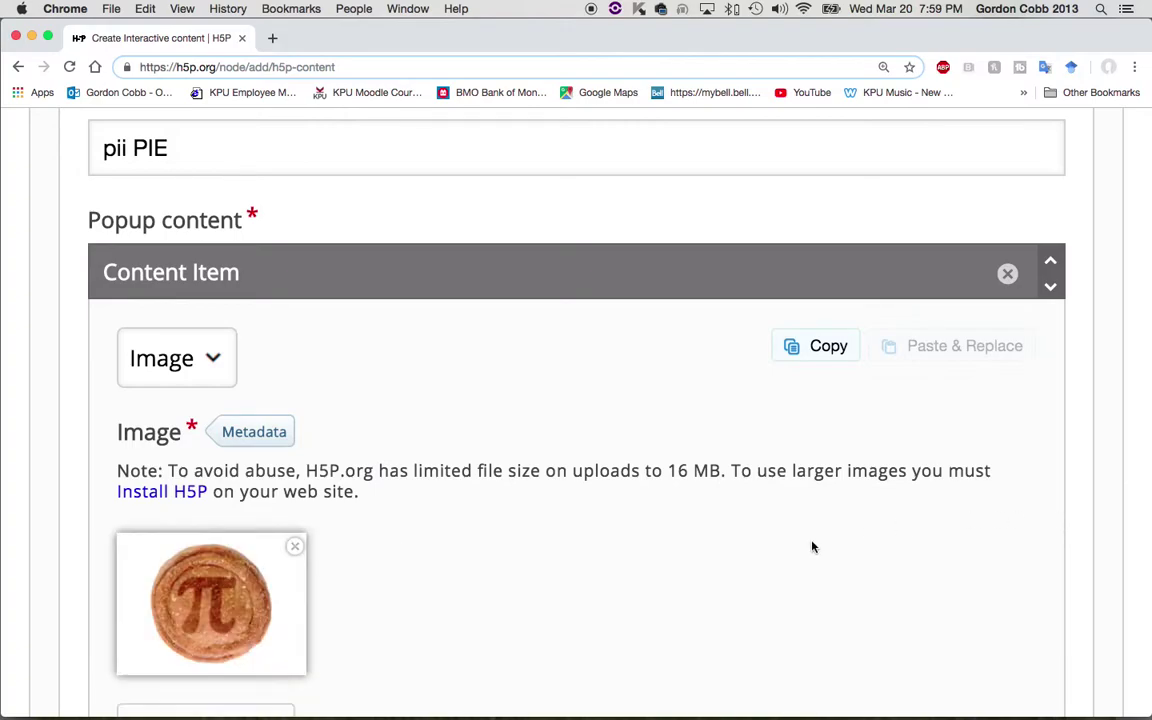
Set the pie image's alternative and hover text to 'pii PIE', then add a new hotspot
{"action": "scroll", "coordinate": [661, 537], "scroll_direction": "down", "scroll_amount": 3}
{"action": "scroll", "coordinate": [660, 537], "scroll_direction": "down", "scroll_amount": 3}
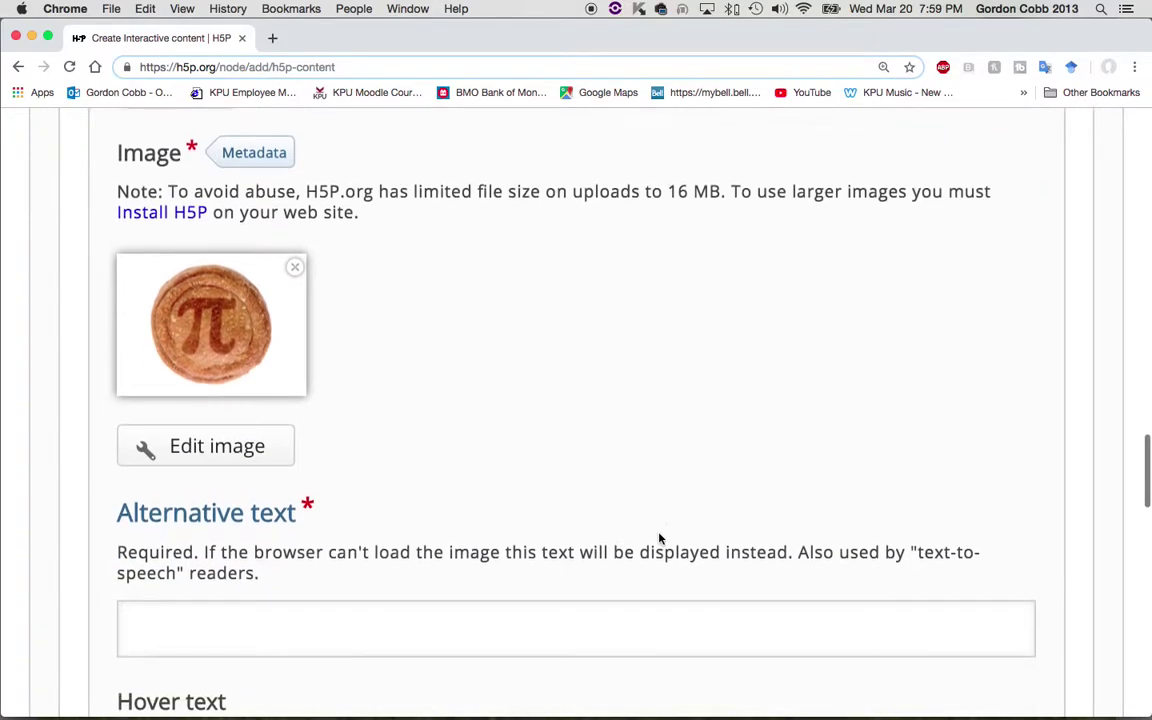
{"action": "left_click", "coordinate": [206, 609]}
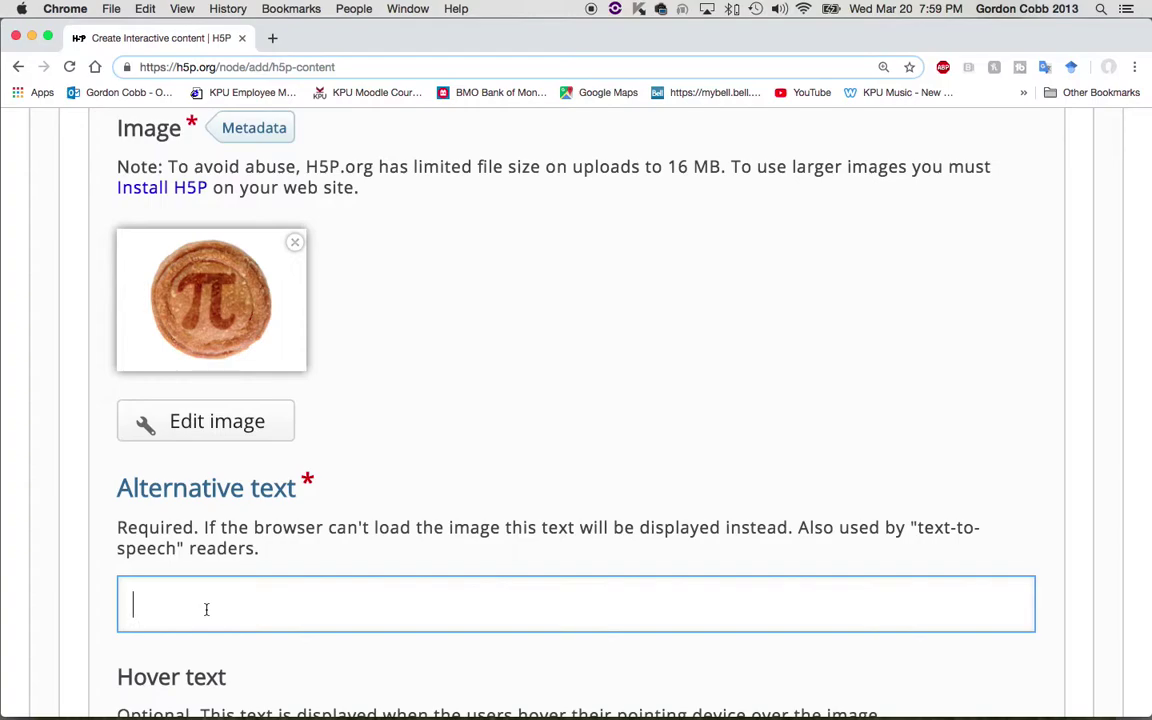
{"action": "type", "text": "pii PIE"}
{"action": "scroll", "coordinate": [417, 550], "scroll_direction": "down", "scroll_amount": 5}
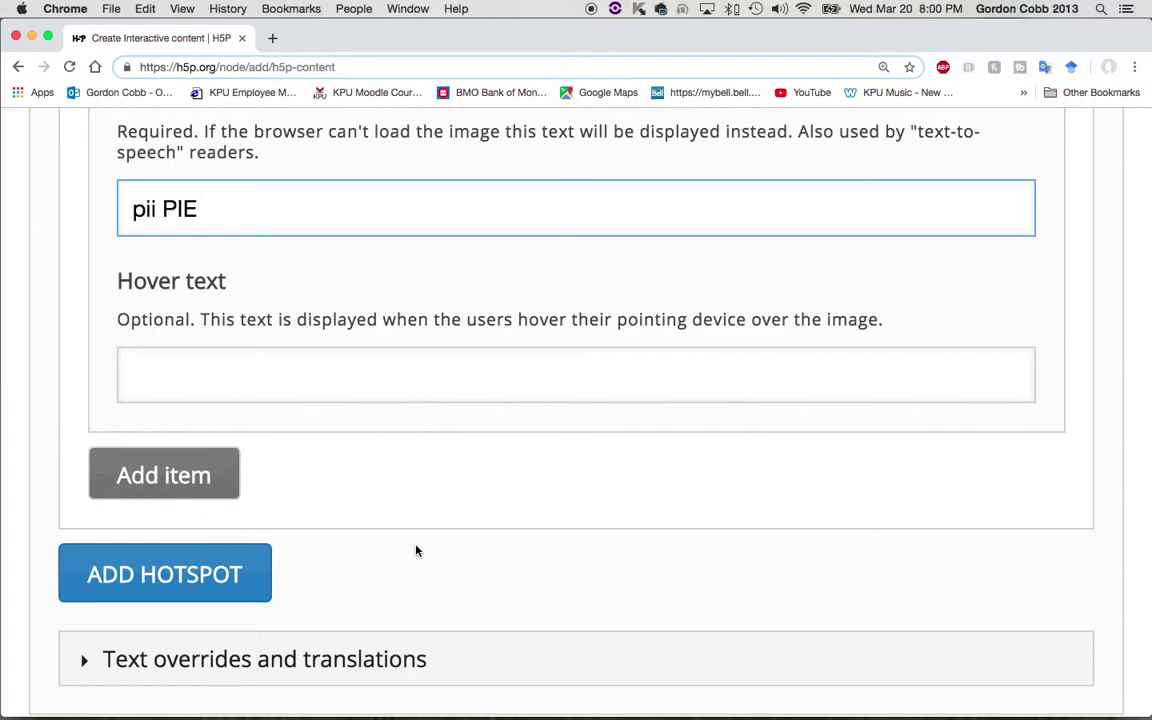
{"action": "left_click", "coordinate": [180, 383]}
{"action": "type", "text": "p"}
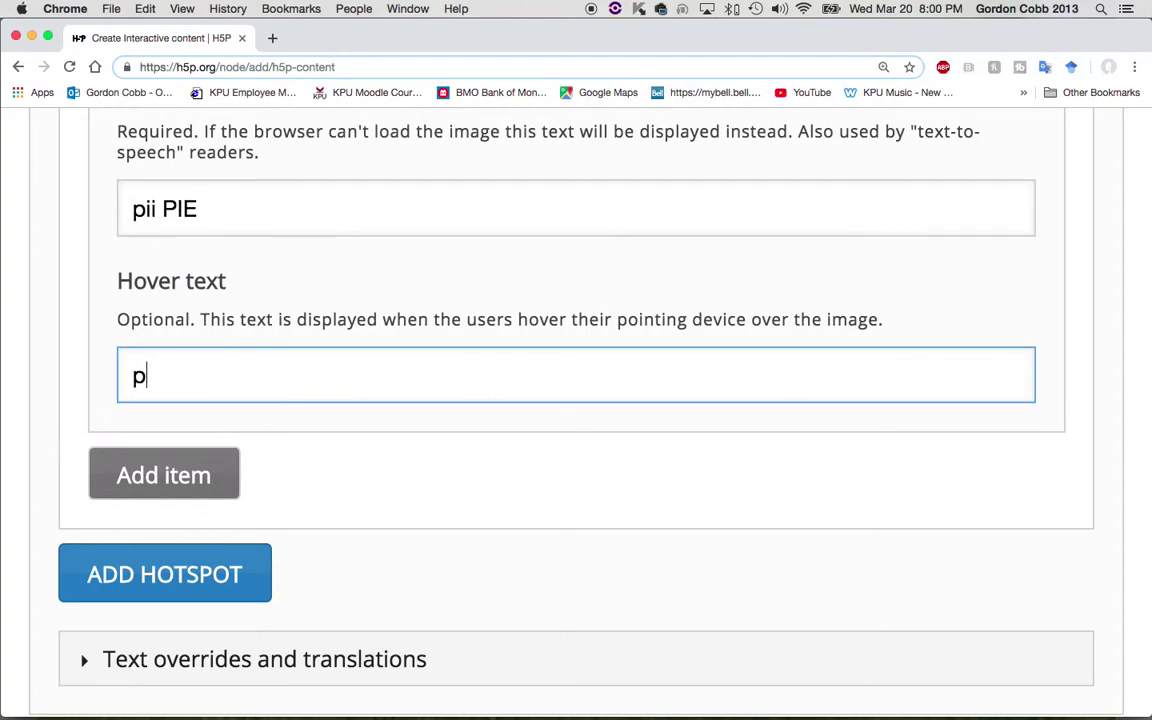
{"action": "type", "text": "ii PIE"}
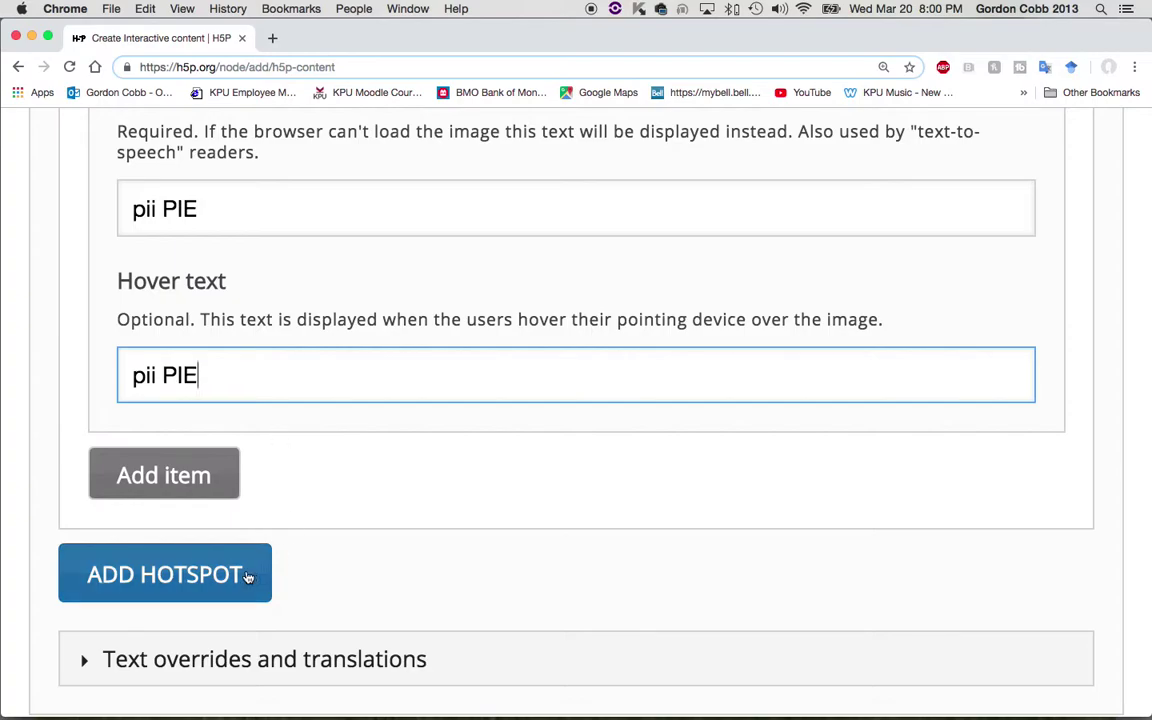
{"action": "left_click", "coordinate": [222, 574]}
Place the new hotspot on the bottom-right triangle and give its popup the header 'Triangle'
{"action": "scroll", "coordinate": [220, 576], "scroll_direction": "down", "scroll_amount": 5}
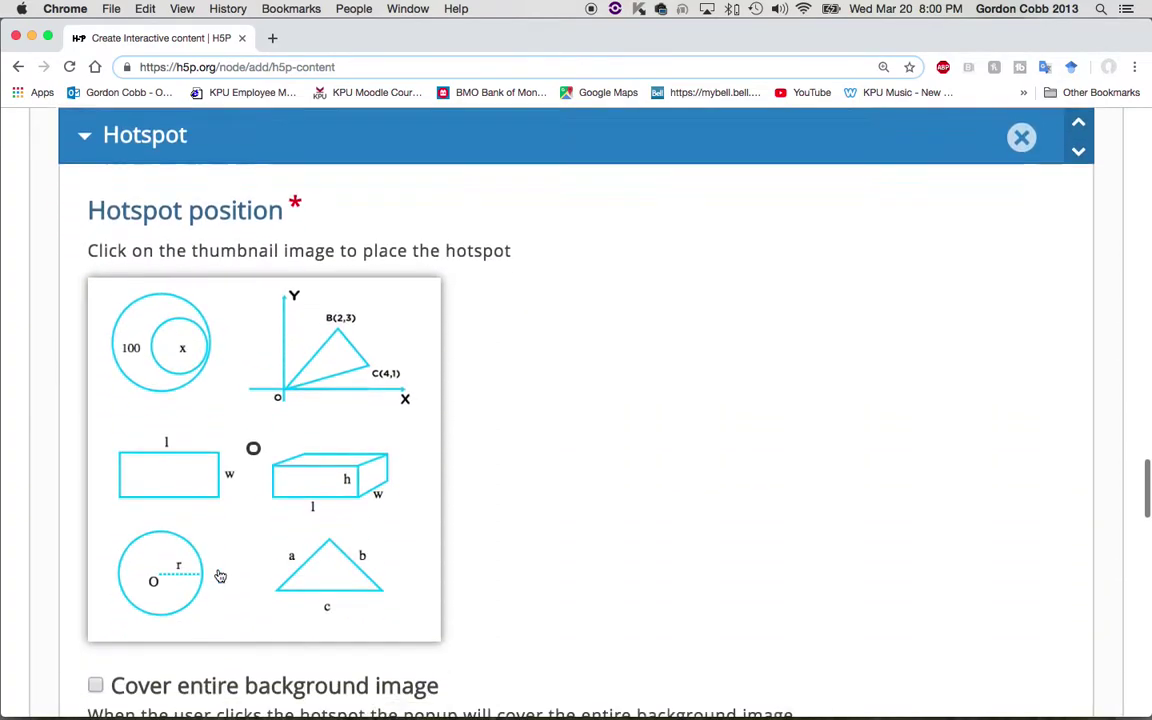
{"action": "left_click", "coordinate": [329, 461]}
{"action": "scroll", "coordinate": [327, 461], "scroll_direction": "down", "scroll_amount": 3}
{"action": "left_click", "coordinate": [141, 523]}
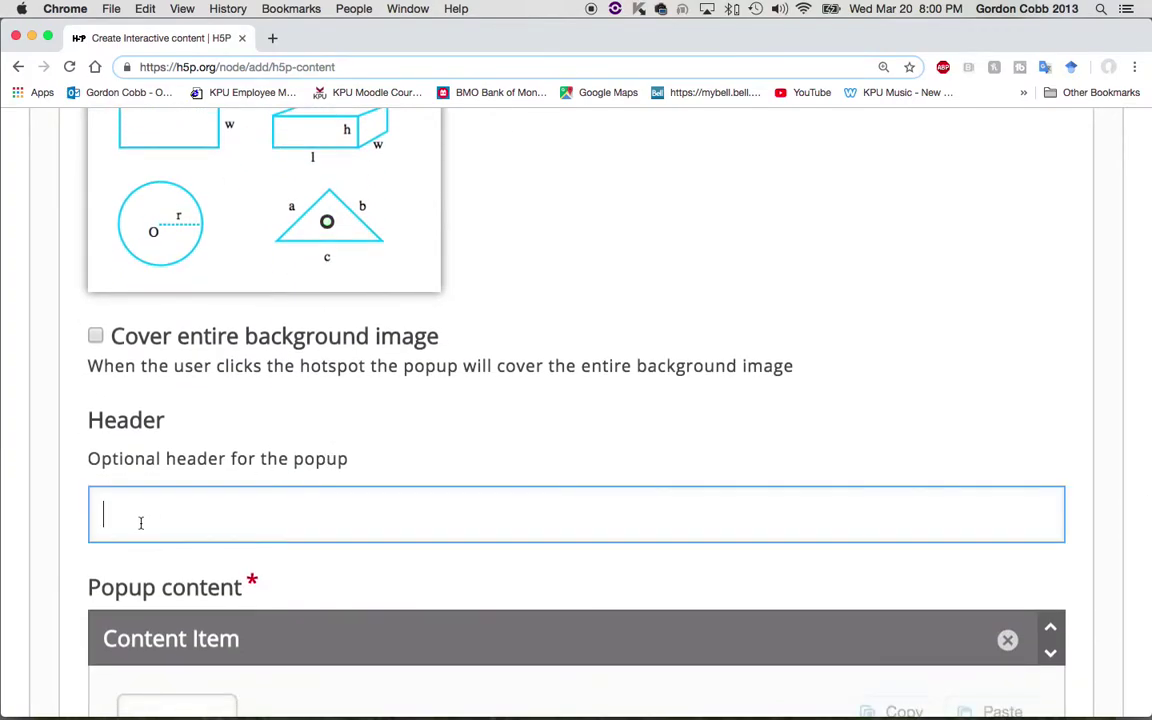
{"action": "type", "text": "Triangle"}
Make the Triangle popup content an image and upload the pyramids picture
{"action": "scroll", "coordinate": [181, 581], "scroll_direction": "down", "scroll_amount": 5}
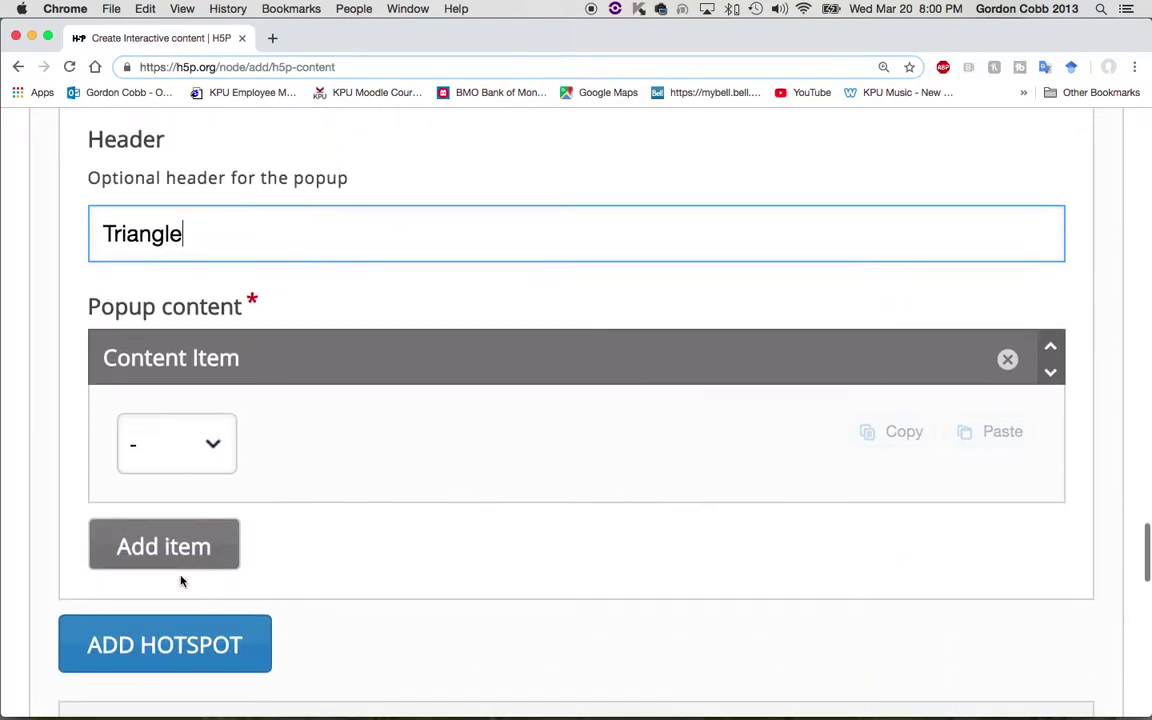
{"action": "left_click", "coordinate": [172, 412]}
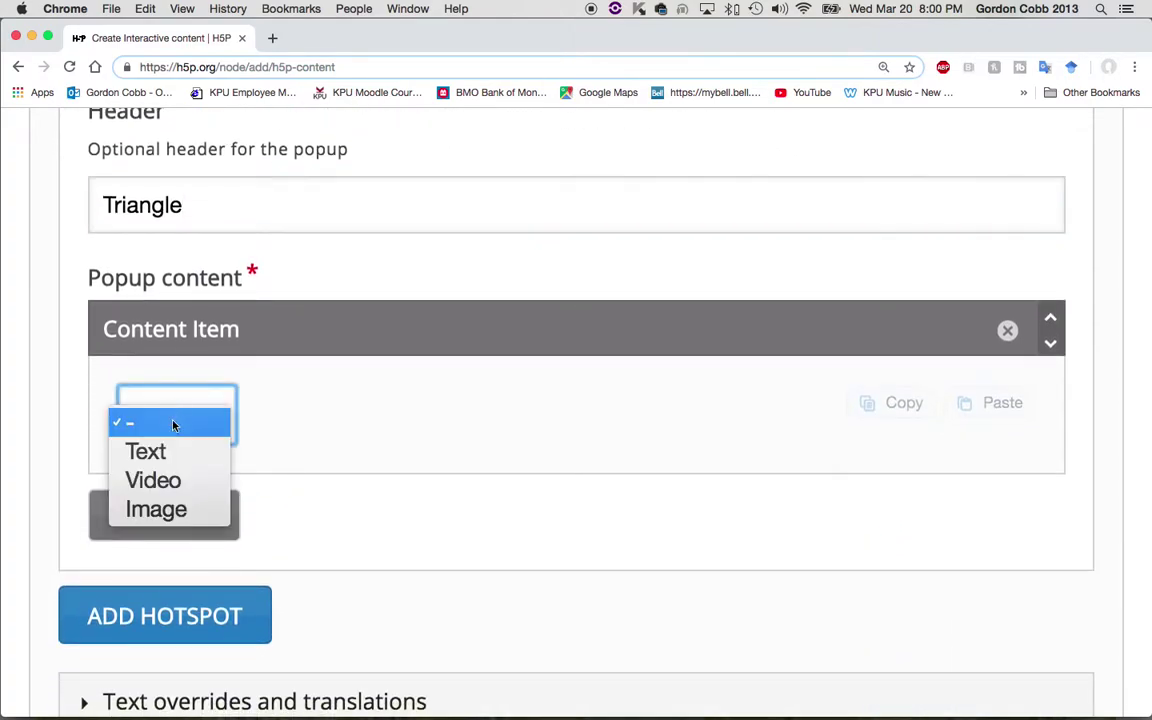
{"action": "left_click", "coordinate": [160, 509]}
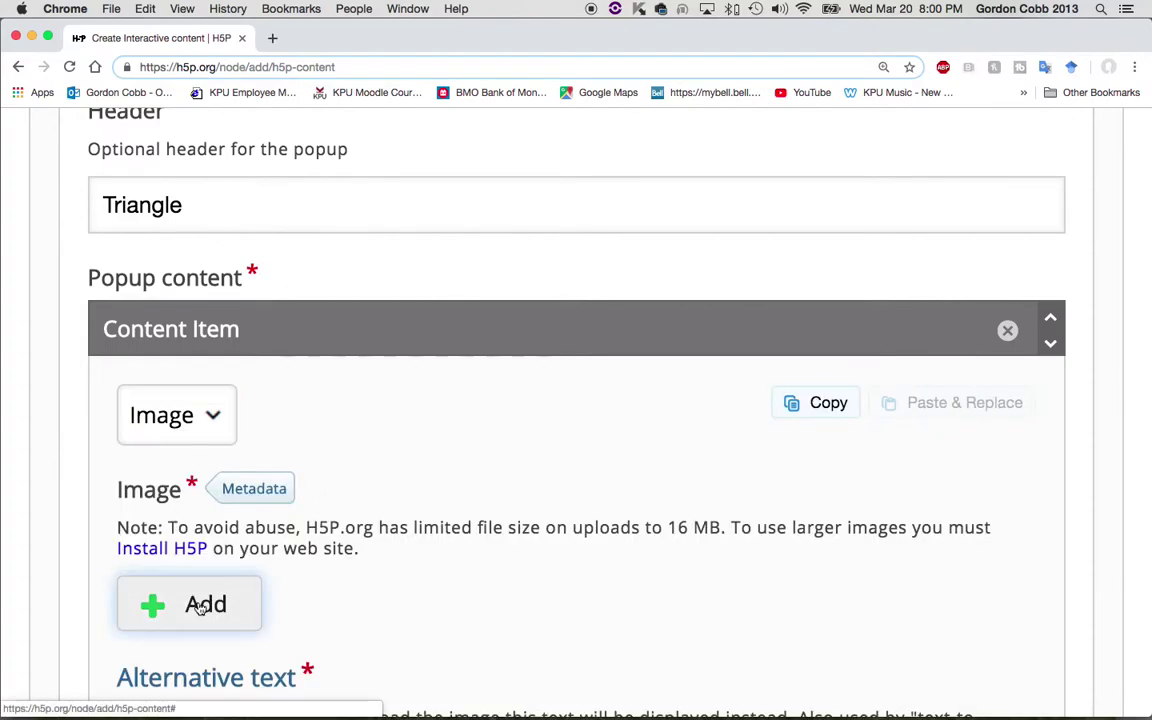
{"action": "left_click", "coordinate": [200, 605]}
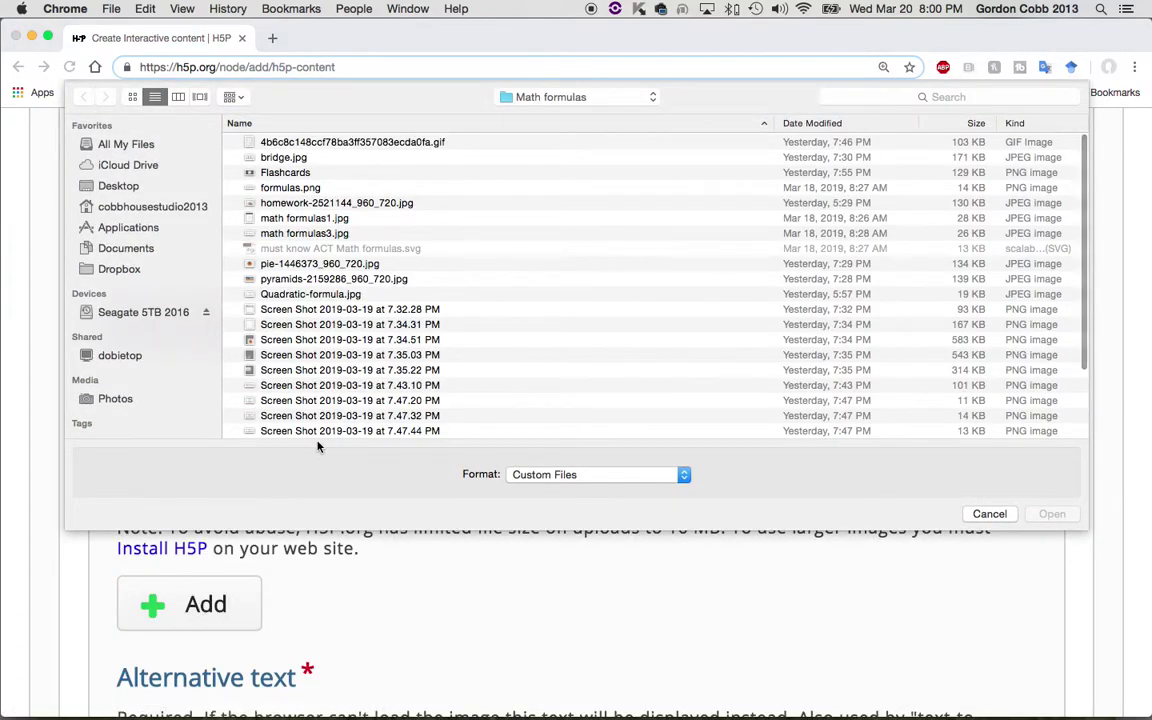
{"action": "scroll", "coordinate": [322, 410], "scroll_direction": "down", "scroll_amount": 5}
{"action": "scroll", "coordinate": [326, 388], "scroll_direction": "up", "scroll_amount": 2}
{"action": "scroll", "coordinate": [326, 388], "scroll_direction": "up", "scroll_amount": 2}
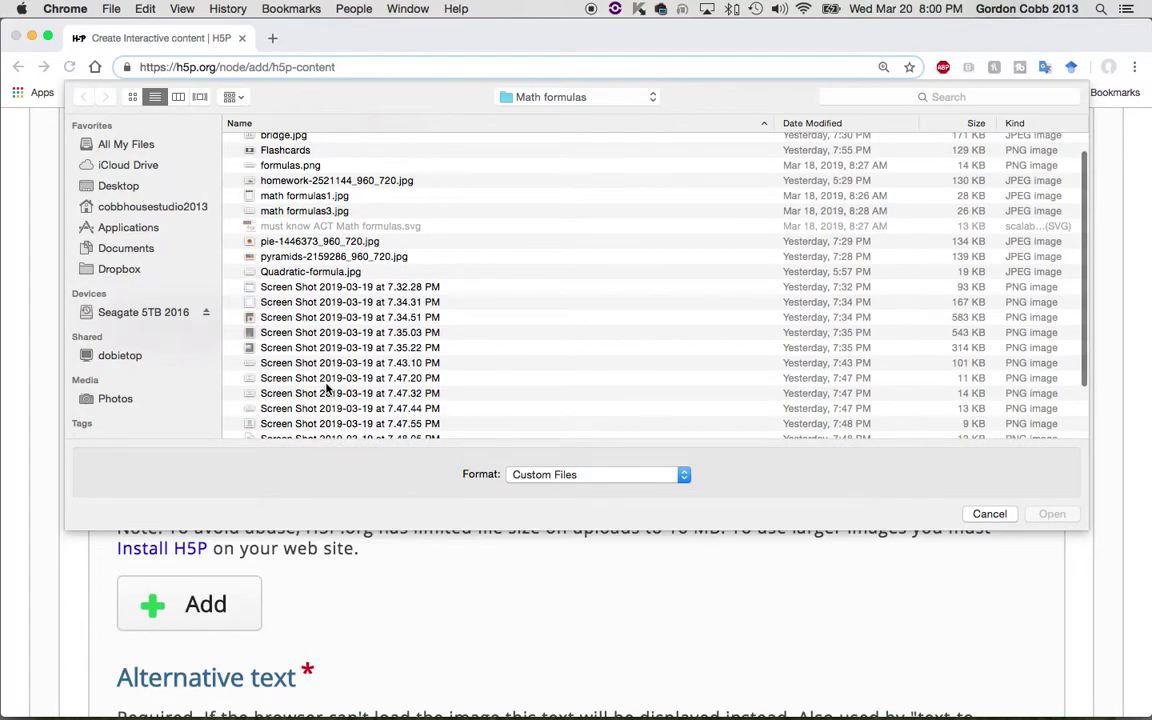
{"action": "double_click", "coordinate": [300, 257]}
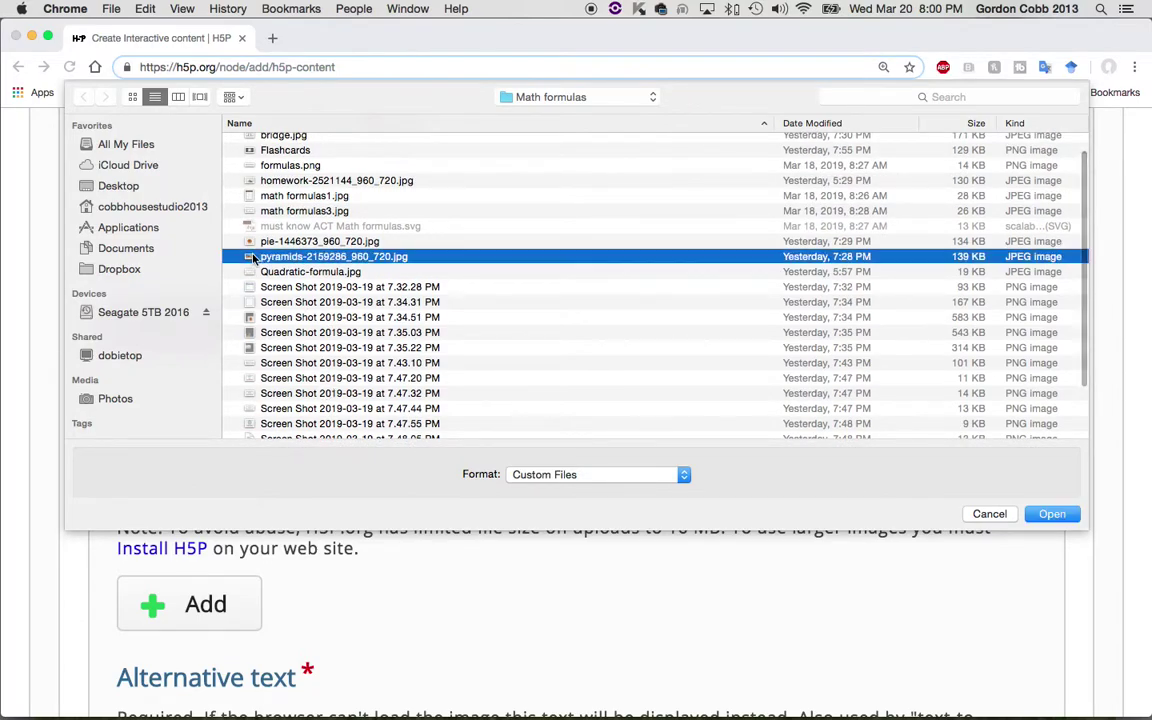
Set the image's alternative and hover text to 'pyramid', fixing the misspelling, then add another hotspot
{"action": "scroll", "coordinate": [572, 375], "scroll_direction": "down", "scroll_amount": 5}
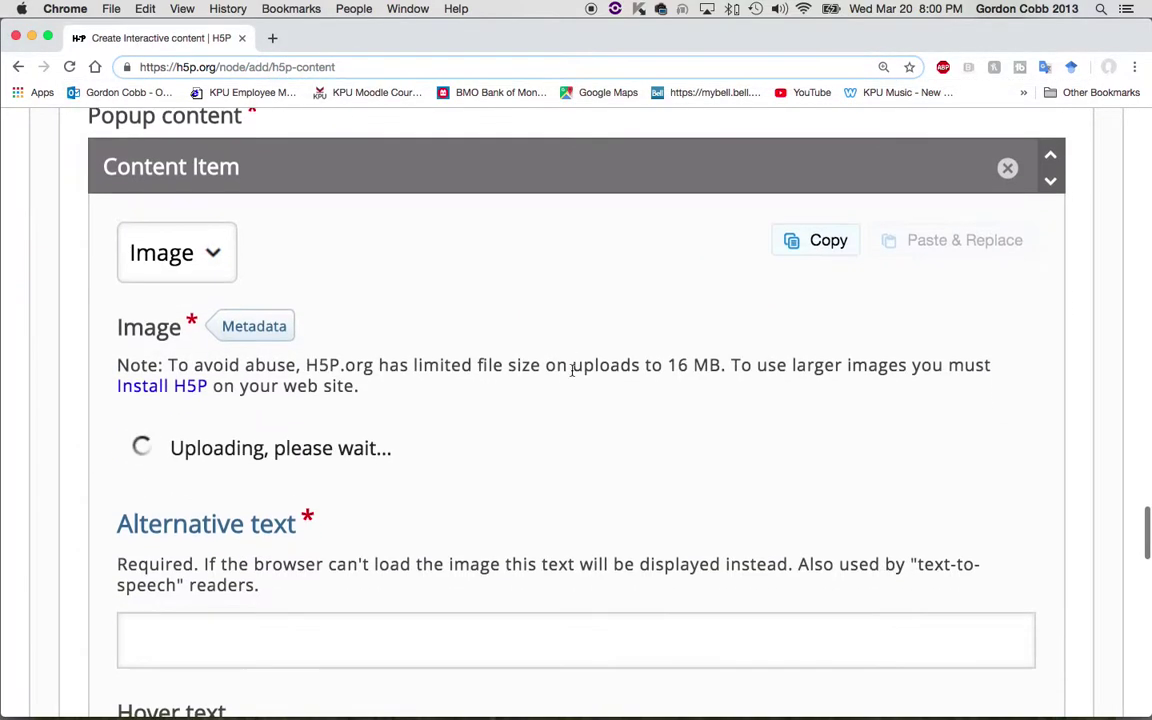
{"action": "left_click", "coordinate": [187, 546]}
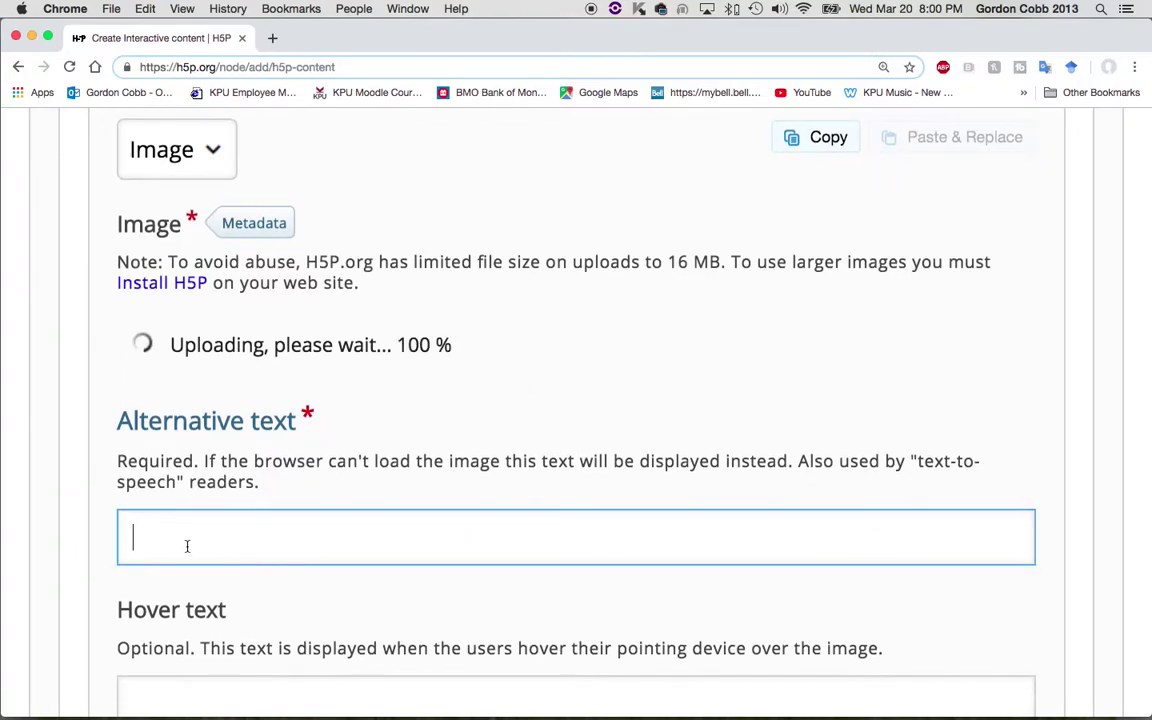
{"action": "type", "text": "pyrimid"}
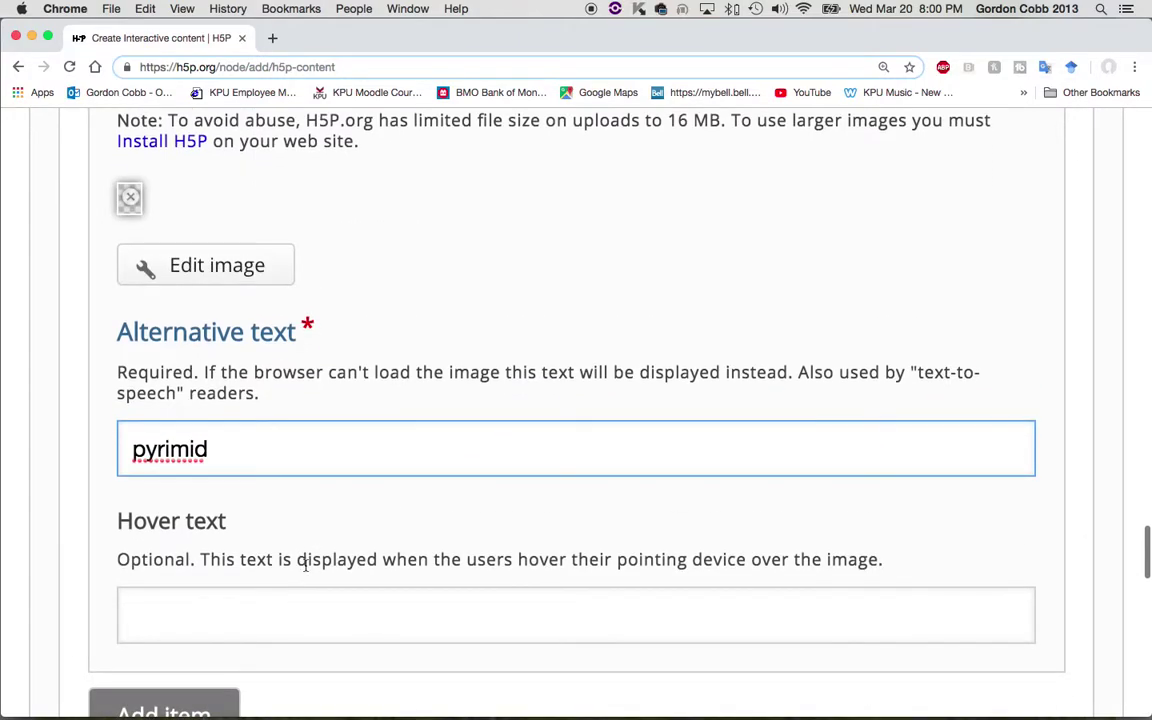
{"action": "right_click", "coordinate": [170, 558]}
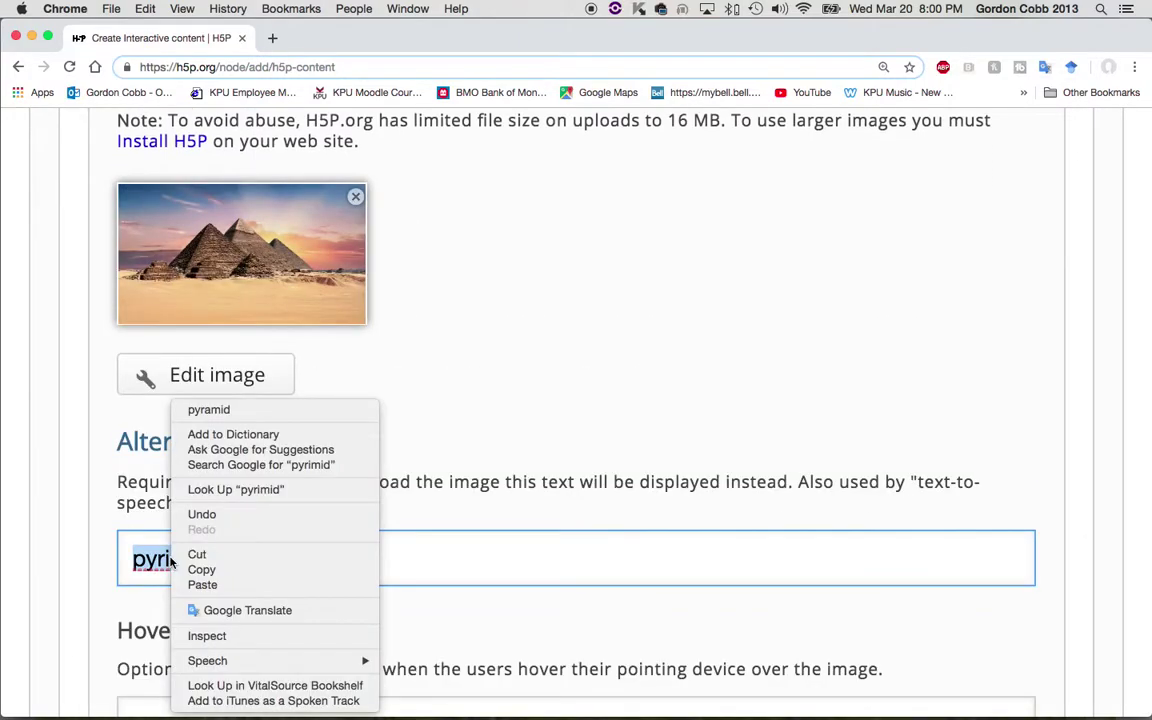
{"action": "left_click", "coordinate": [214, 409]}
{"action": "scroll", "coordinate": [224, 560], "scroll_direction": "down", "scroll_amount": 2}
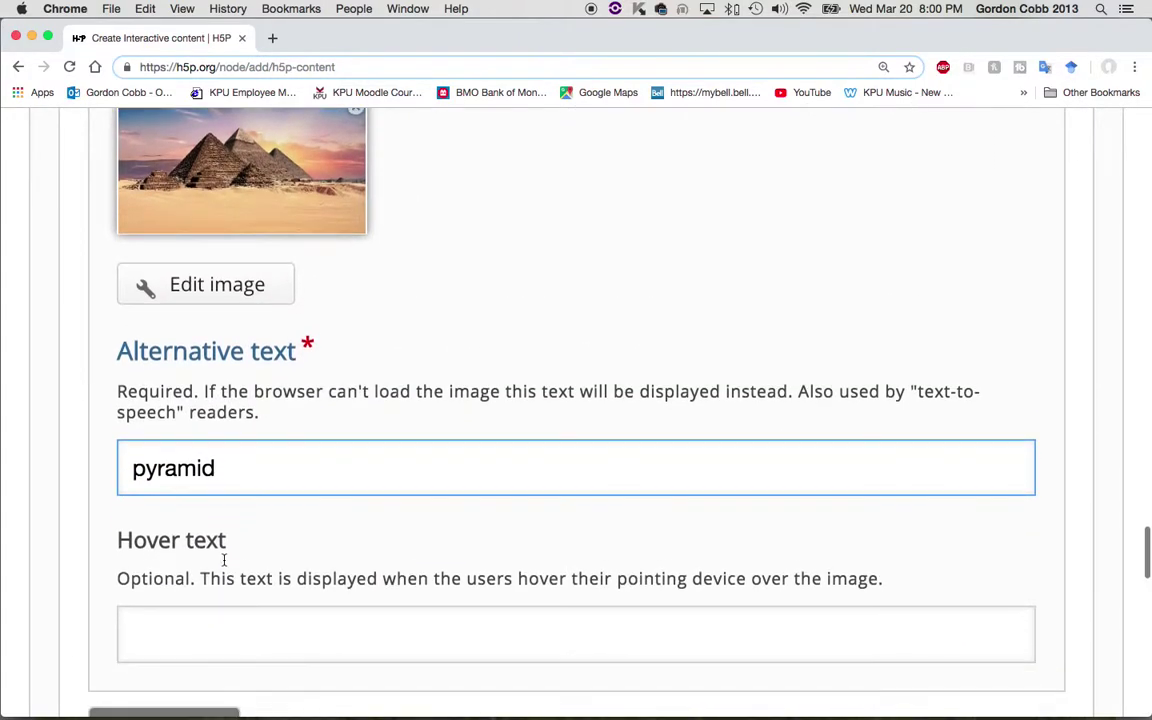
{"action": "left_click", "coordinate": [186, 631]}
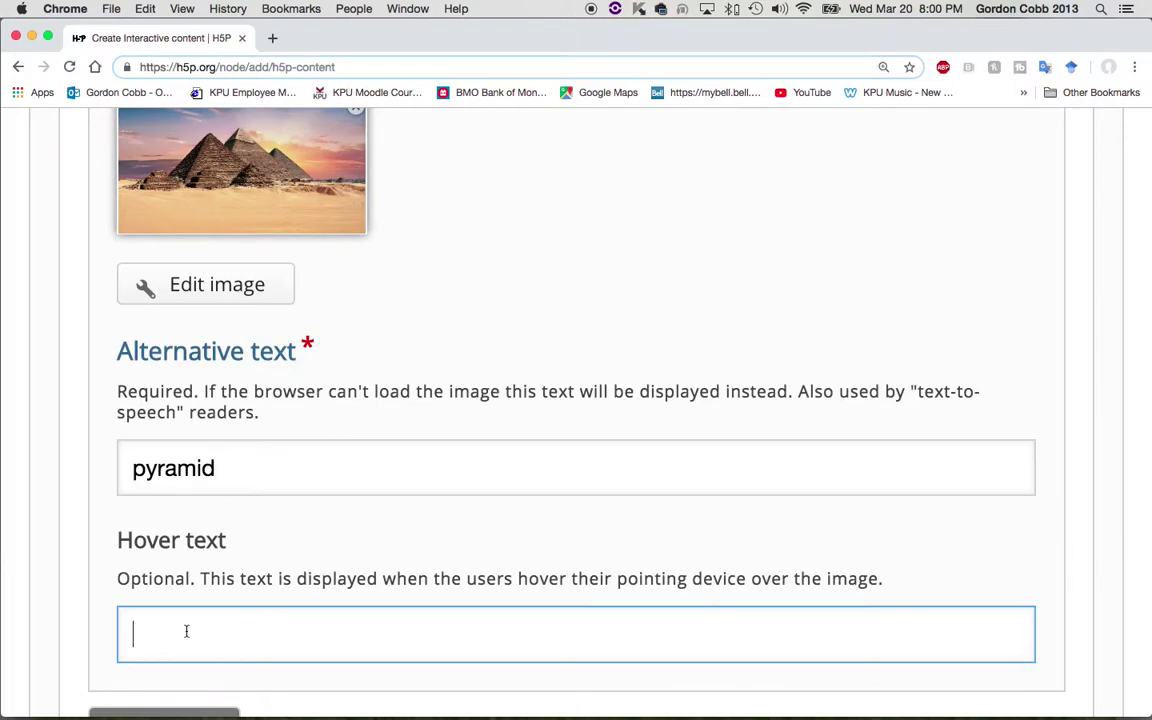
{"action": "type", "text": "pyramid"}
{"action": "scroll", "coordinate": [393, 549], "scroll_direction": "up", "scroll_amount": 2}
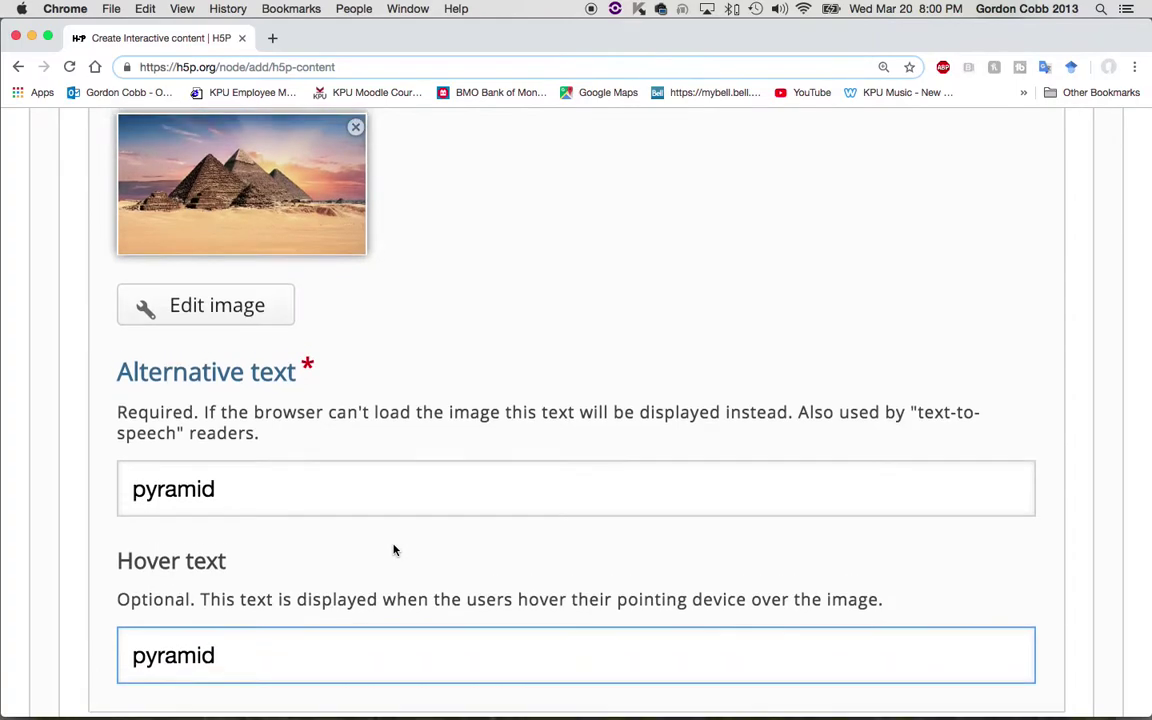
{"action": "scroll", "coordinate": [393, 546], "scroll_direction": "down", "scroll_amount": 7}
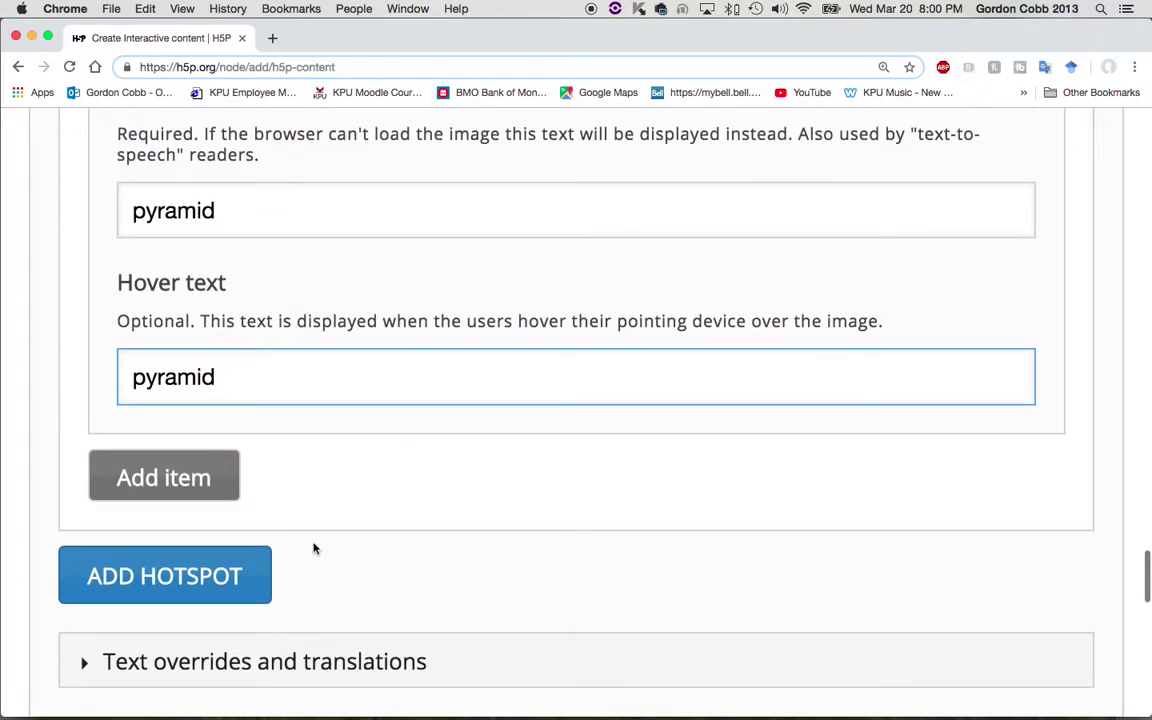
{"action": "left_click", "coordinate": [195, 574]}
Place the third hotspot on the graphed triangle and give its popup the header 'bridge math'
{"action": "scroll", "coordinate": [270, 543], "scroll_direction": "down", "scroll_amount": 5}
{"action": "scroll", "coordinate": [270, 543], "scroll_direction": "down", "scroll_amount": 4}
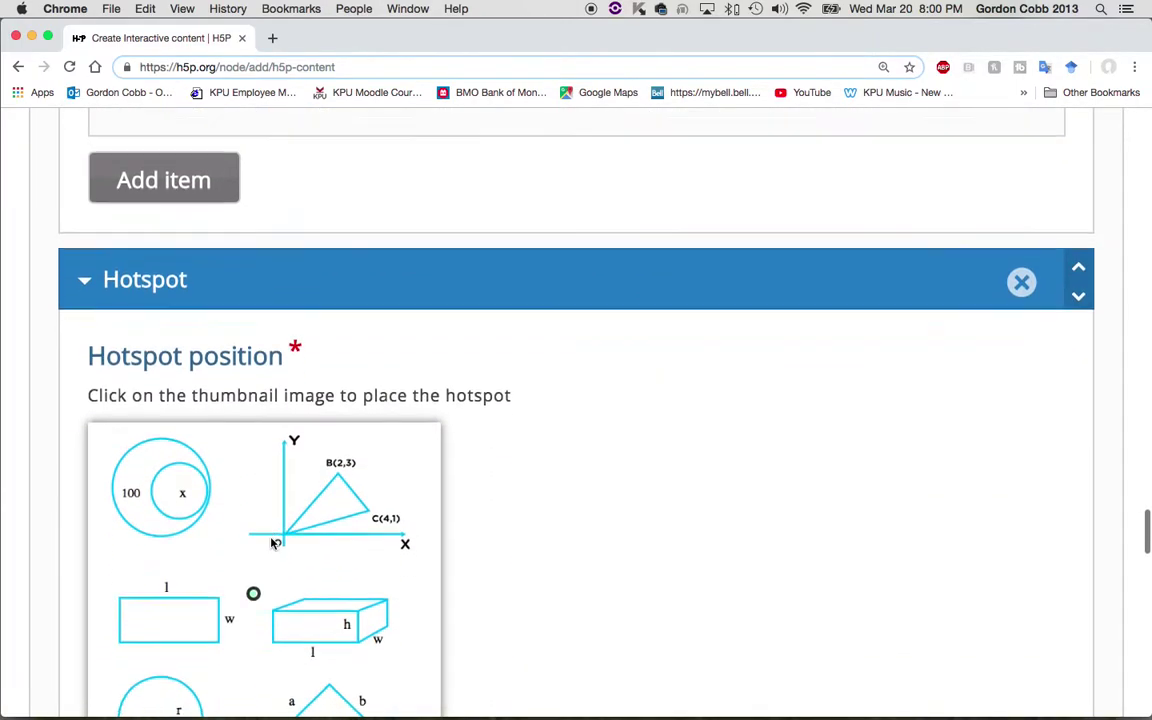
{"action": "left_click", "coordinate": [319, 380]}
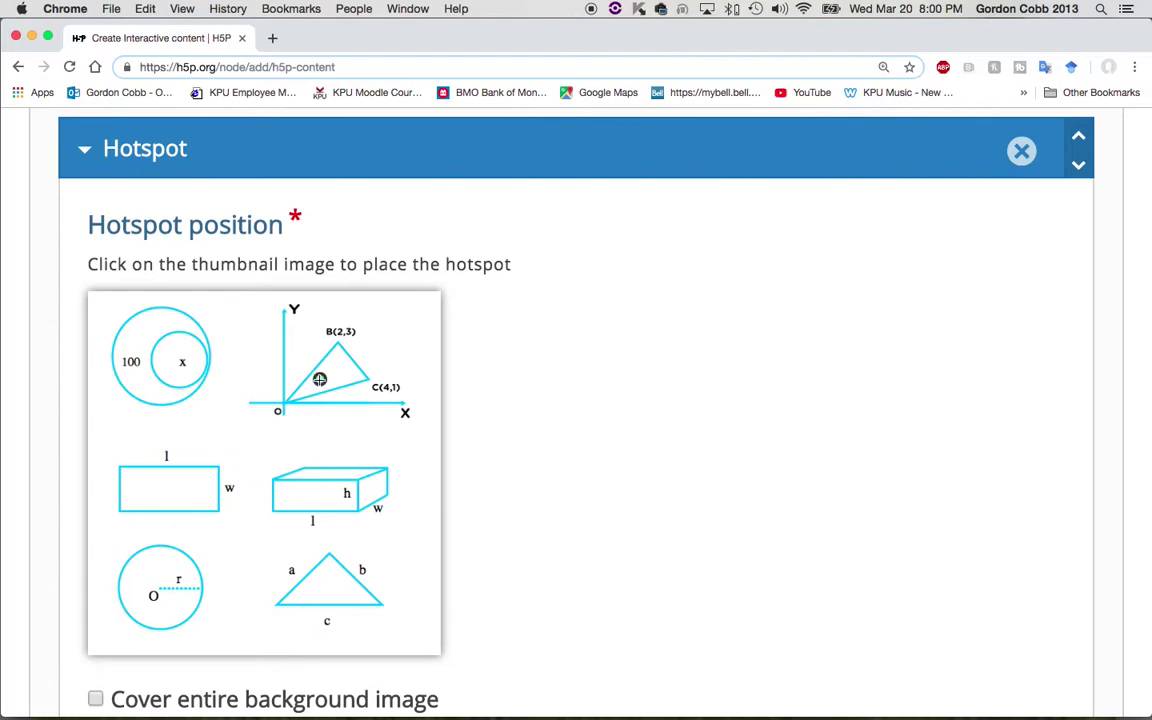
{"action": "scroll", "coordinate": [319, 380], "scroll_direction": "down", "scroll_amount": 10}
{"action": "scroll", "coordinate": [319, 380], "scroll_direction": "down", "scroll_amount": 1}
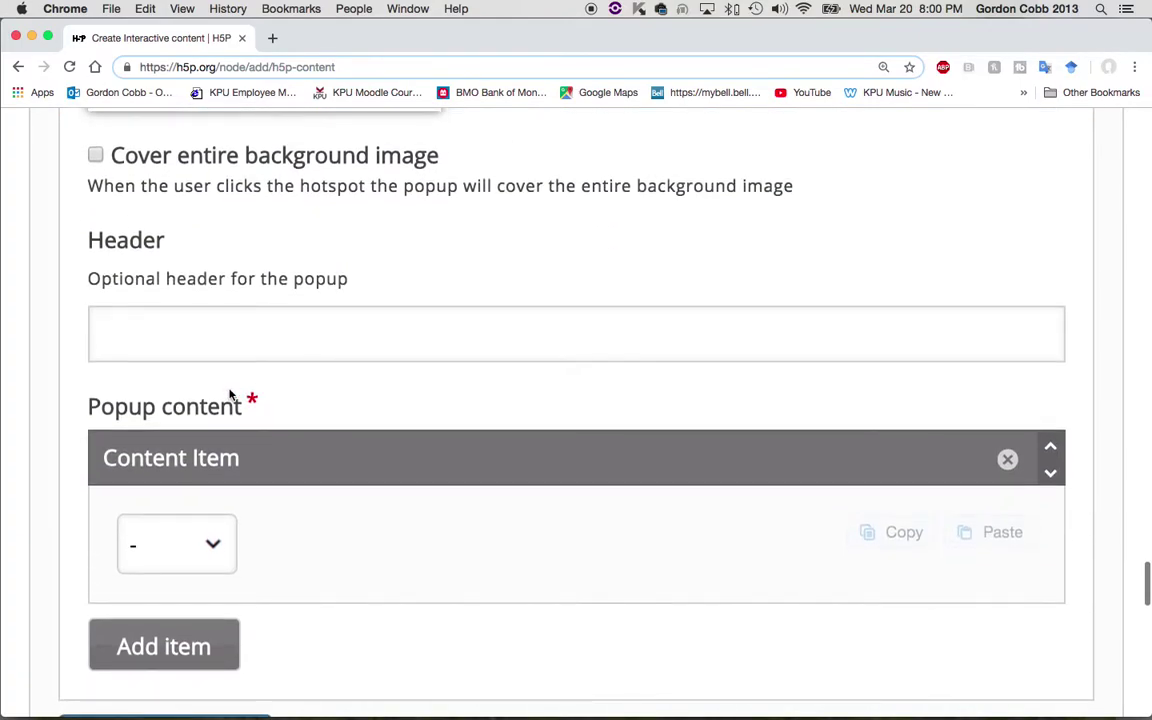
{"action": "left_click", "coordinate": [191, 339]}
{"action": "type", "text": "b"}
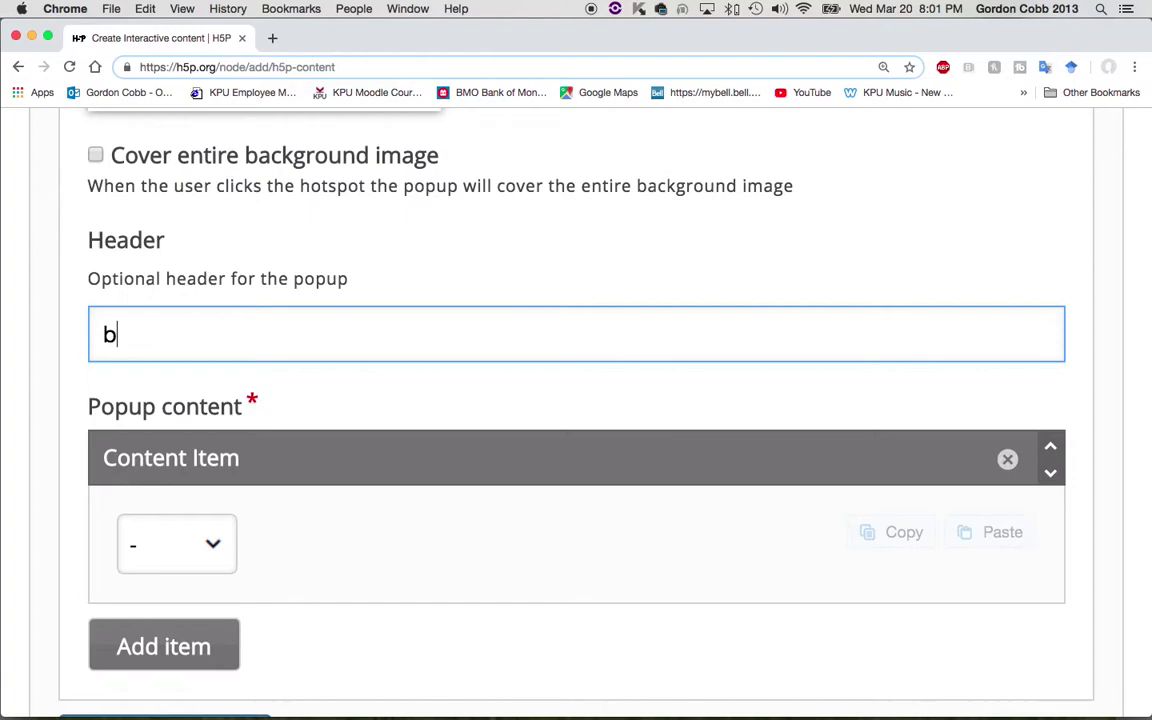
{"action": "type", "text": "ridge matth"}
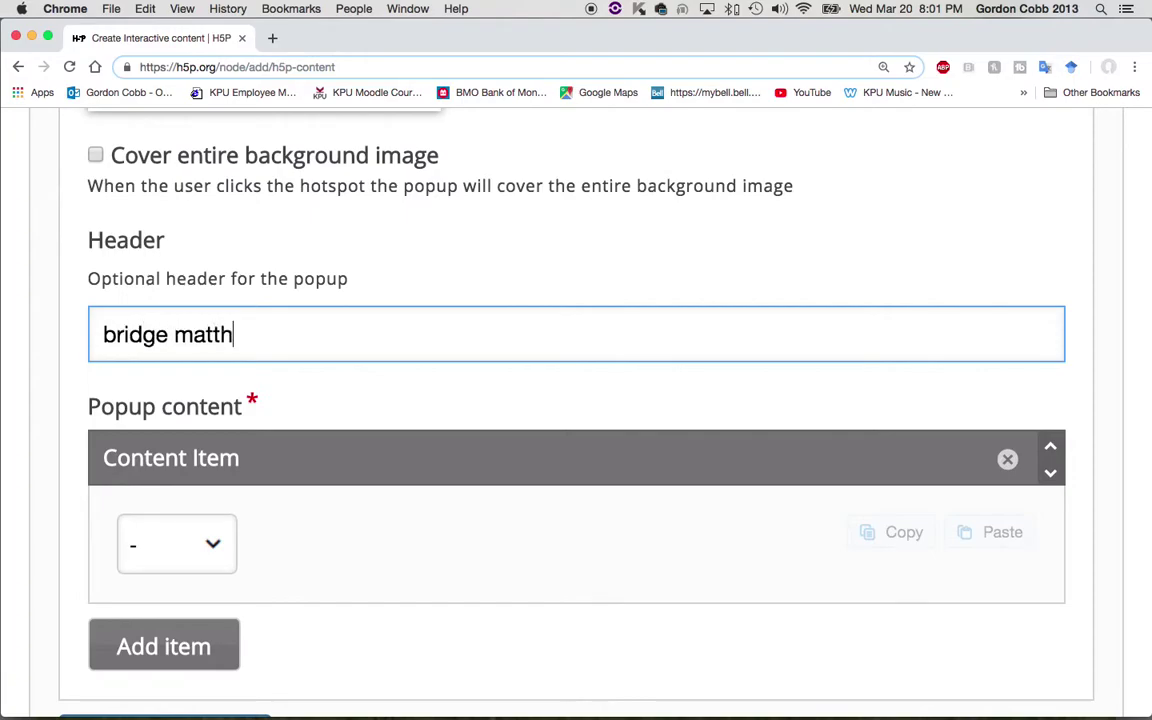
{"action": "type", "text": "g"}
{"action": "key", "text": "BackSpace"}
{"action": "type", "text": "h"}
{"action": "scroll", "coordinate": [186, 432], "scroll_direction": "down", "scroll_amount": 2}
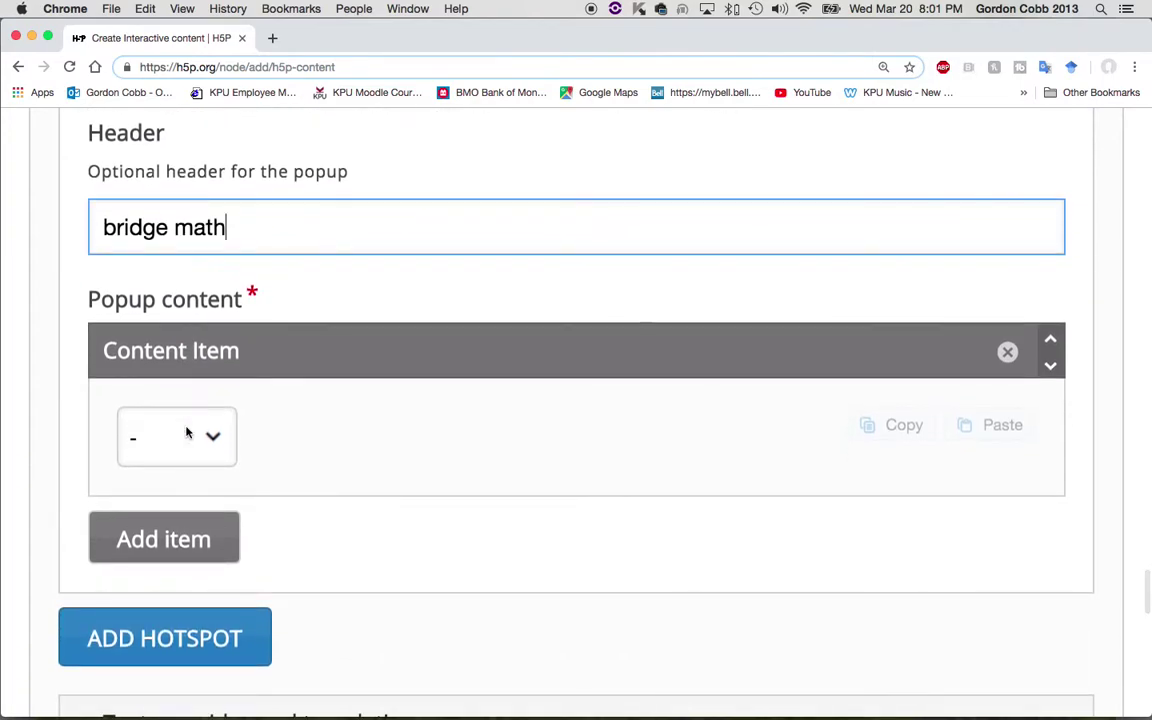
{"action": "left_click", "coordinate": [186, 437]}
Make the third popup's content an image and upload bridge.jpg
{"action": "left_click", "coordinate": [190, 531]}
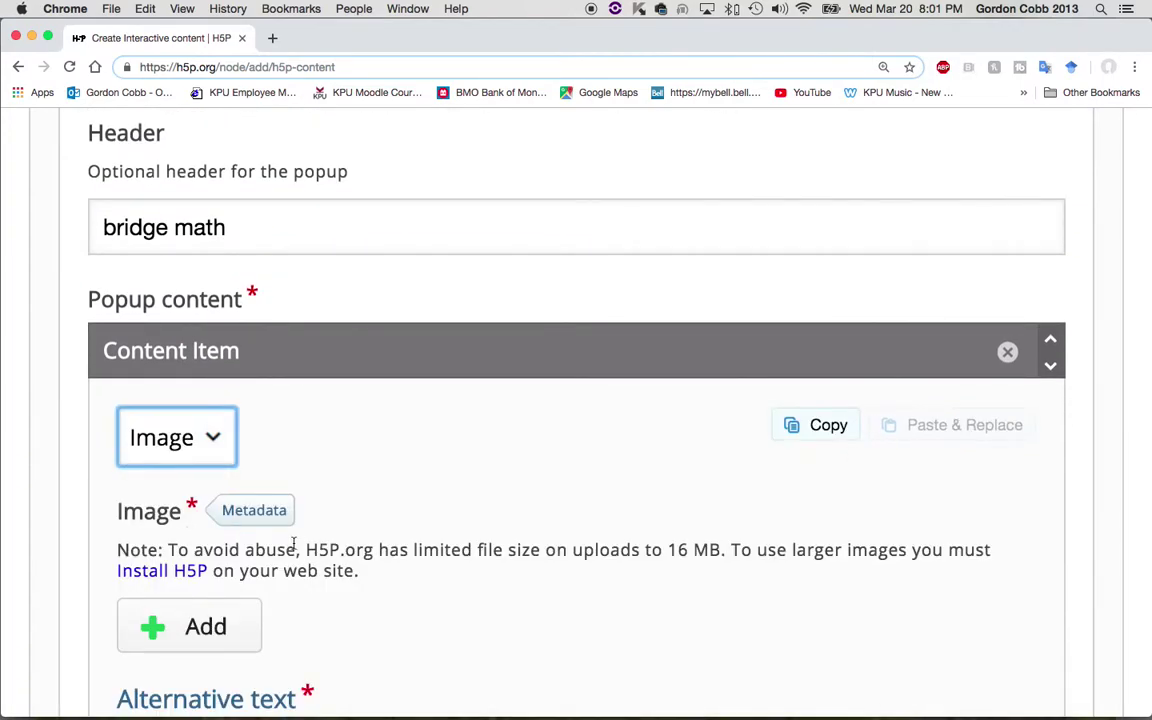
{"action": "scroll", "coordinate": [378, 524], "scroll_direction": "down", "scroll_amount": 3}
{"action": "left_click", "coordinate": [206, 489]}
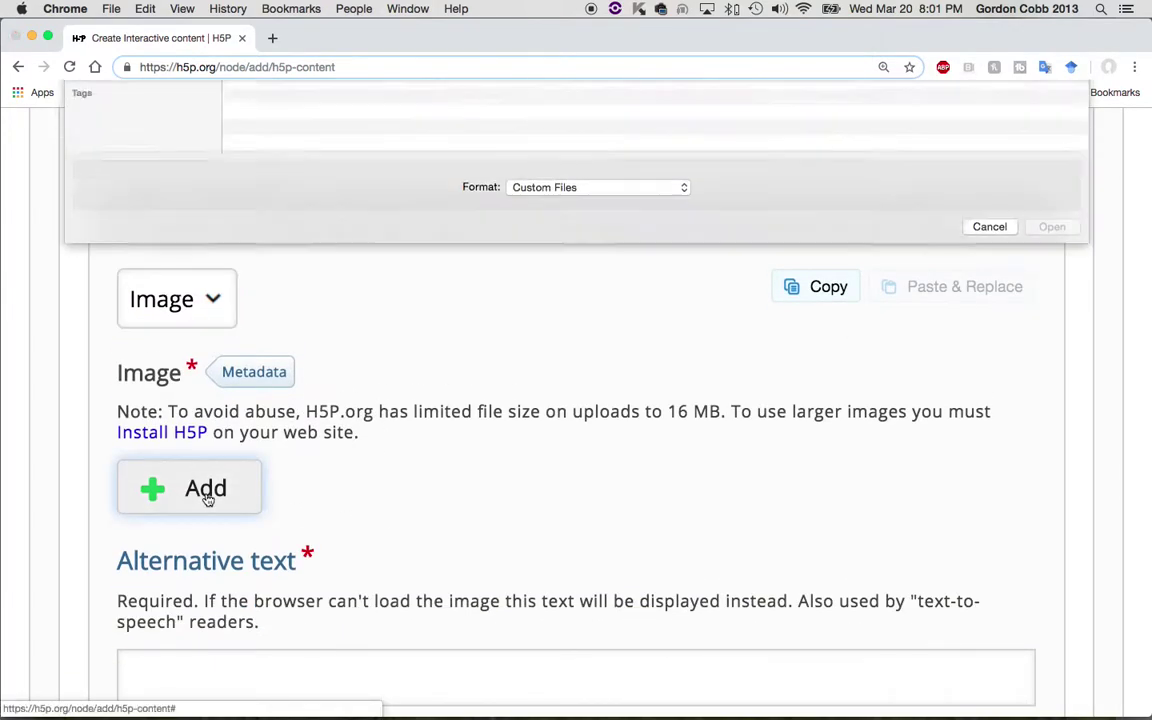
{"action": "double_click", "coordinate": [278, 158]}
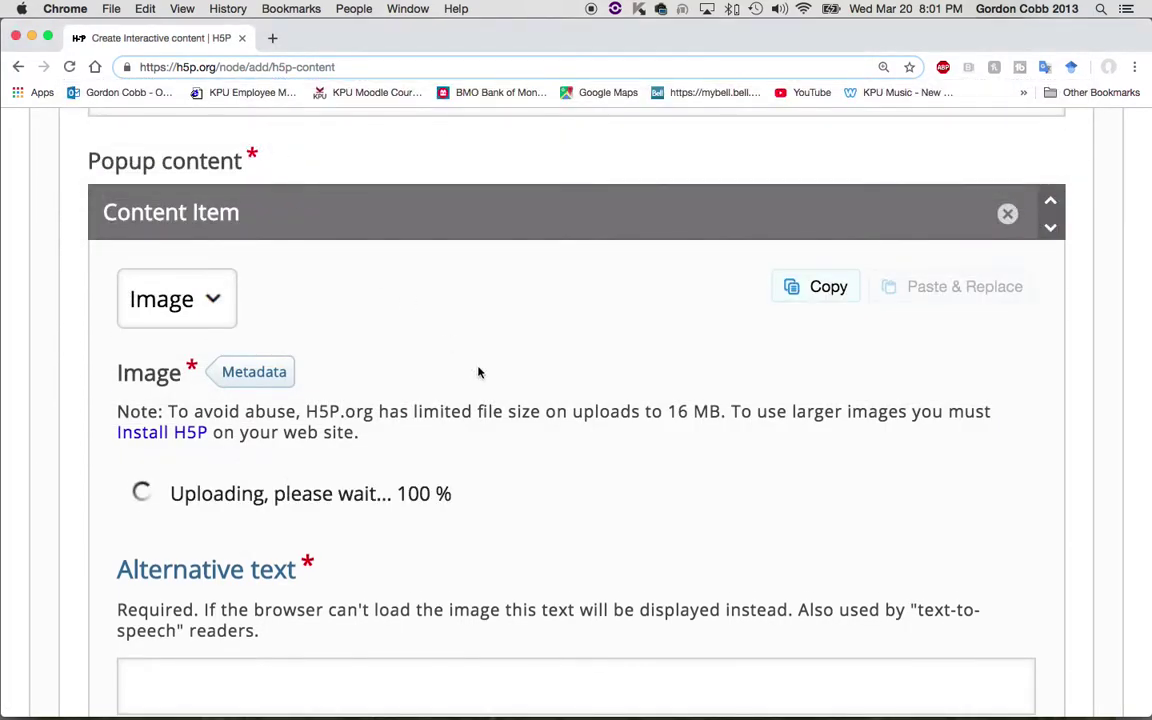
Enter 'bridge math' as the bridge image's alternative and hover text
{"action": "scroll", "coordinate": [478, 373], "scroll_direction": "down", "scroll_amount": 3}
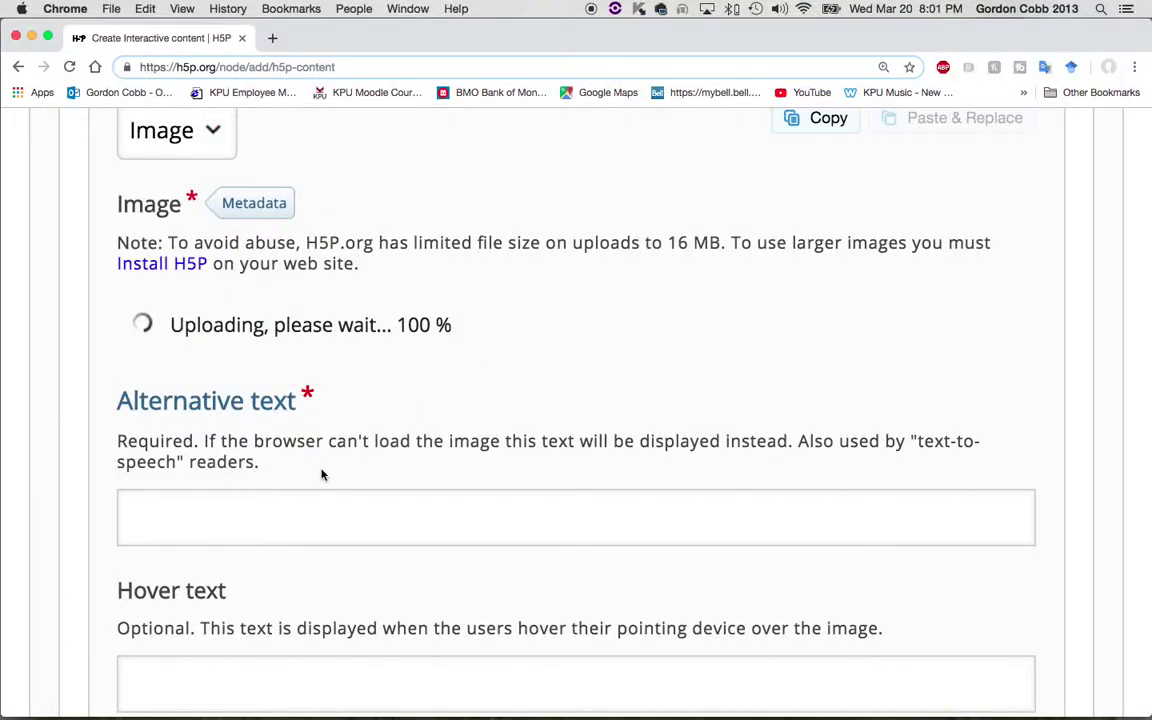
{"action": "scroll", "coordinate": [321, 474], "scroll_direction": "down", "scroll_amount": 2}
{"action": "left_click", "coordinate": [196, 391]}
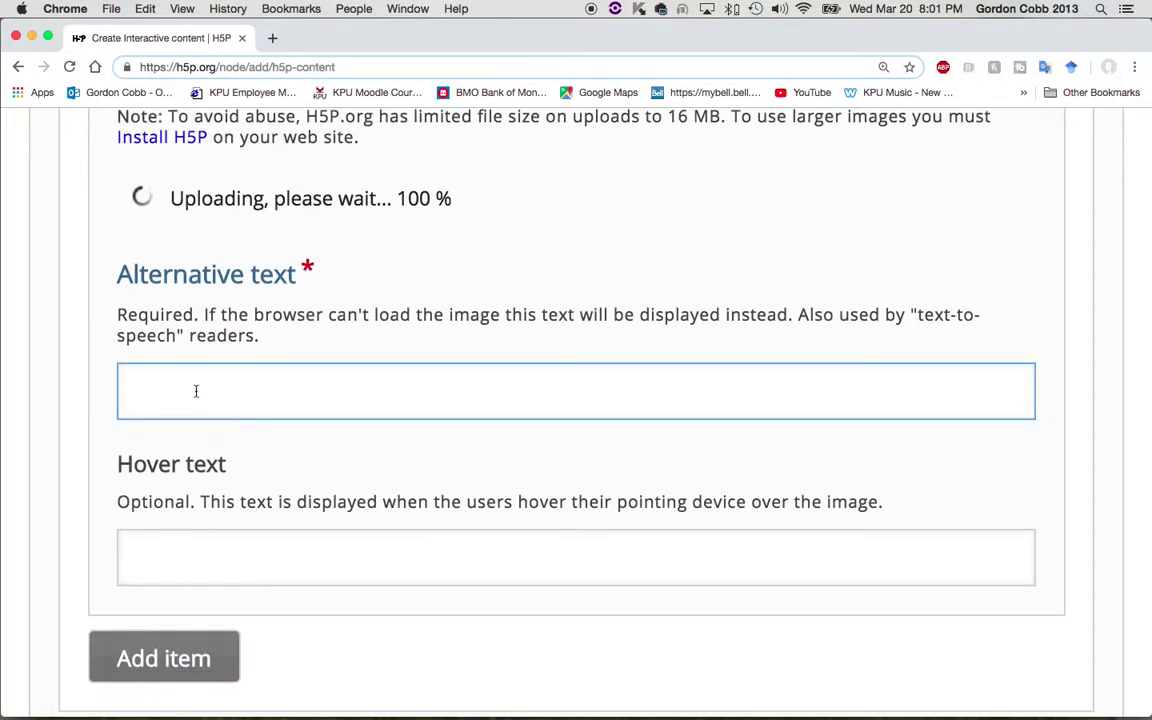
{"action": "type", "text": "bridge "}
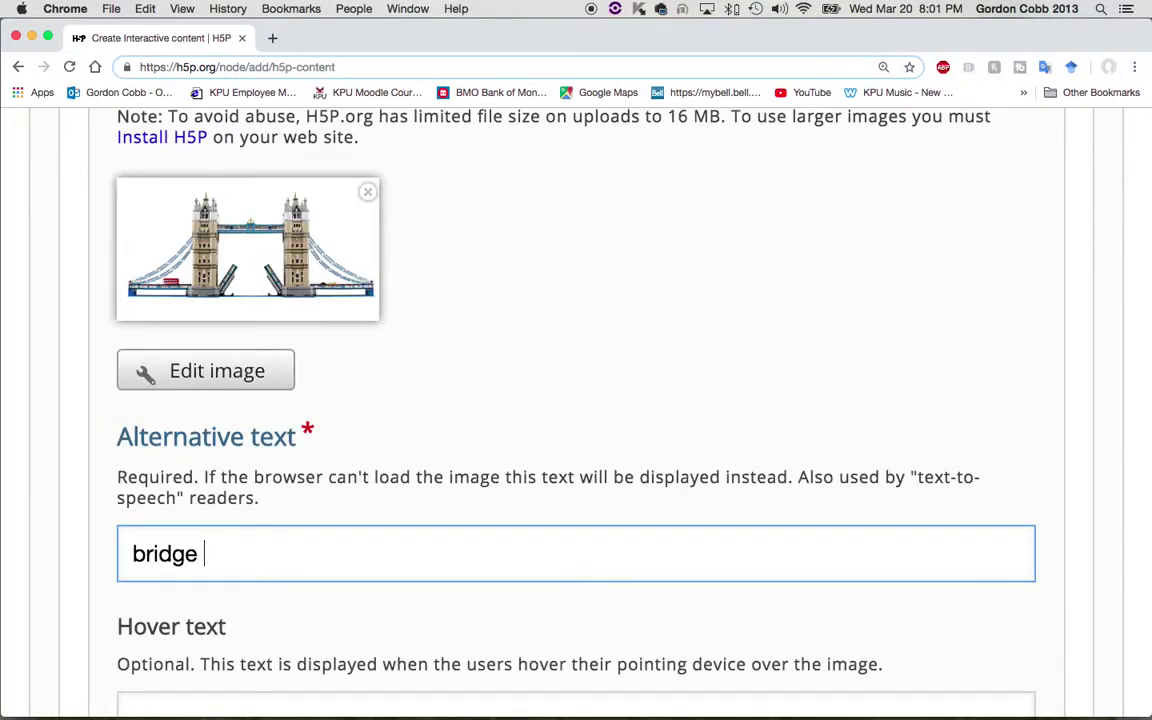
{"action": "type", "text": "math"}
{"action": "scroll", "coordinate": [257, 432], "scroll_direction": "down", "scroll_amount": 2}
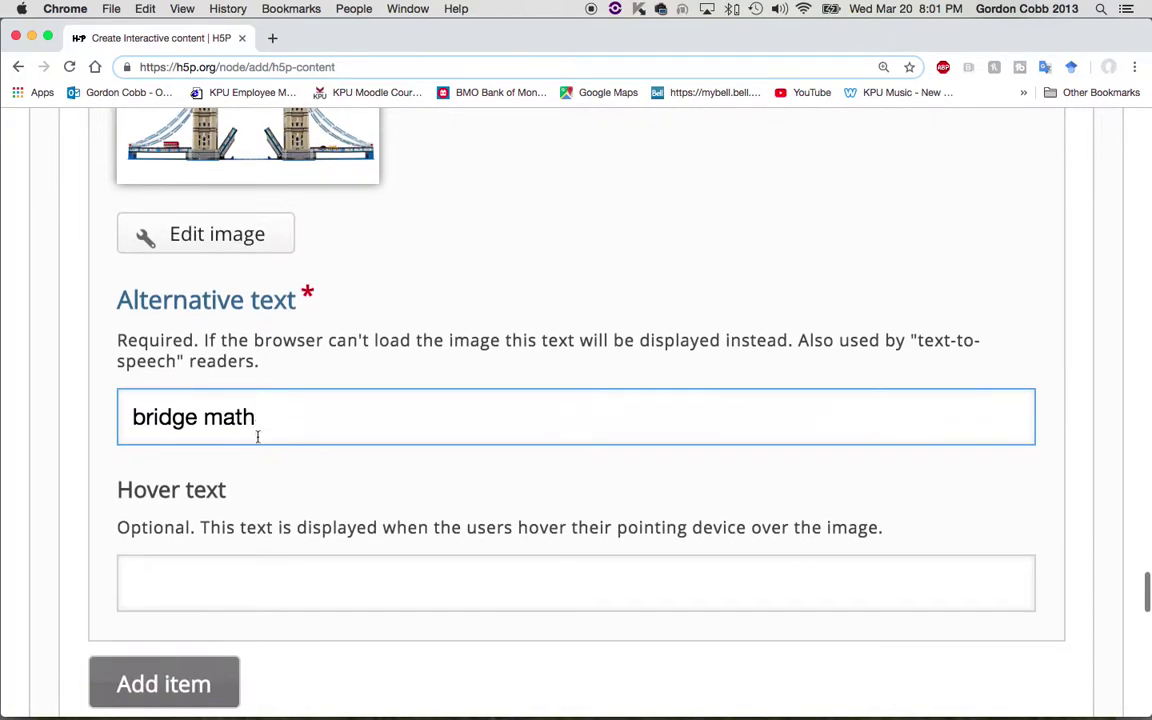
{"action": "left_click", "coordinate": [228, 582]}
{"action": "type", "text": "bridge math"}
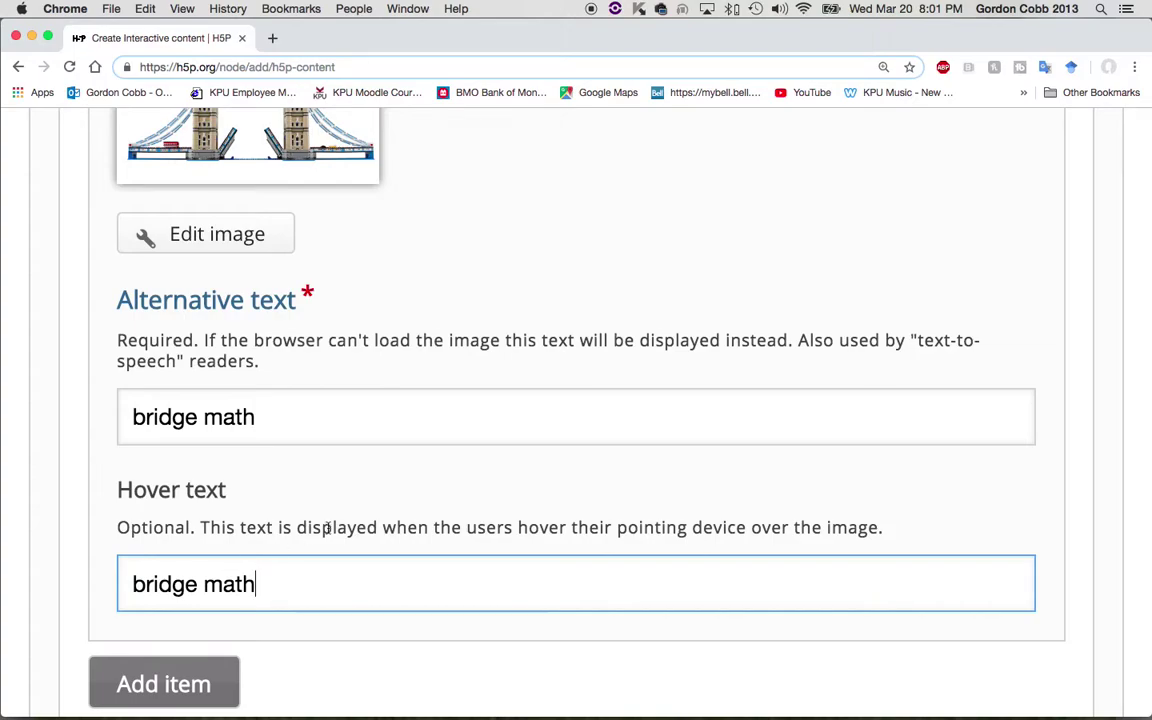
{"action": "scroll", "coordinate": [328, 533], "scroll_direction": "down", "scroll_amount": 3}
{"action": "scroll", "coordinate": [328, 533], "scroll_direction": "down", "scroll_amount": 3}
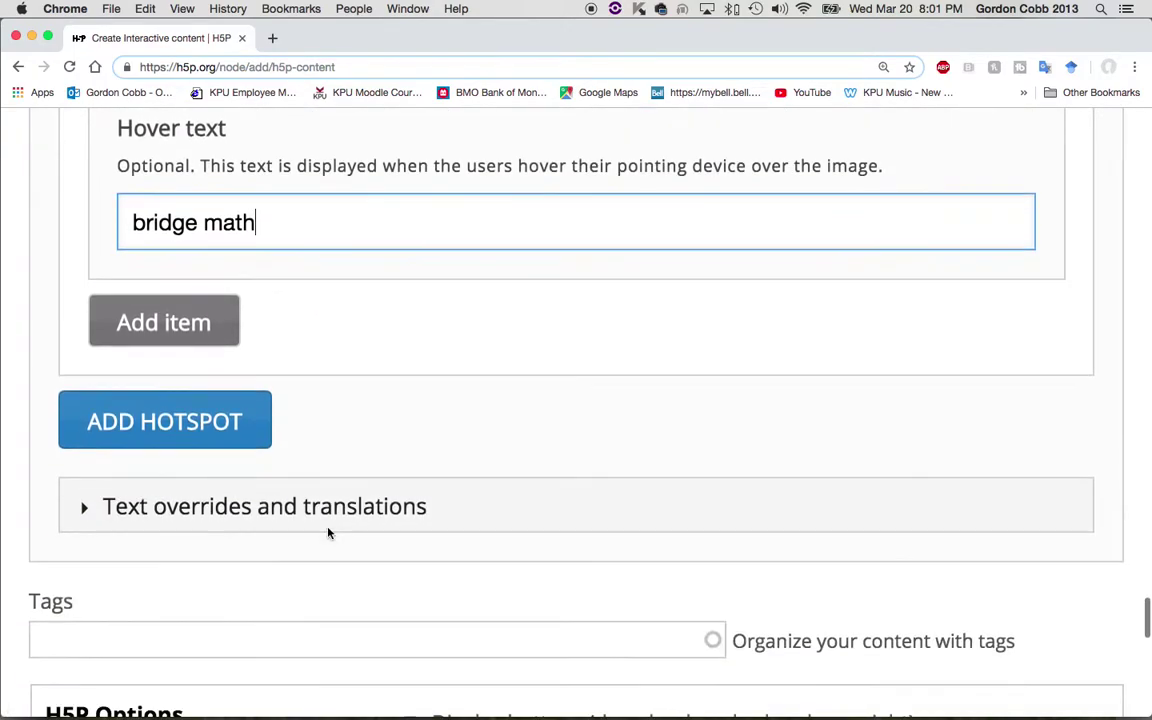
{"action": "scroll", "coordinate": [328, 533], "scroll_direction": "down", "scroll_amount": 5}
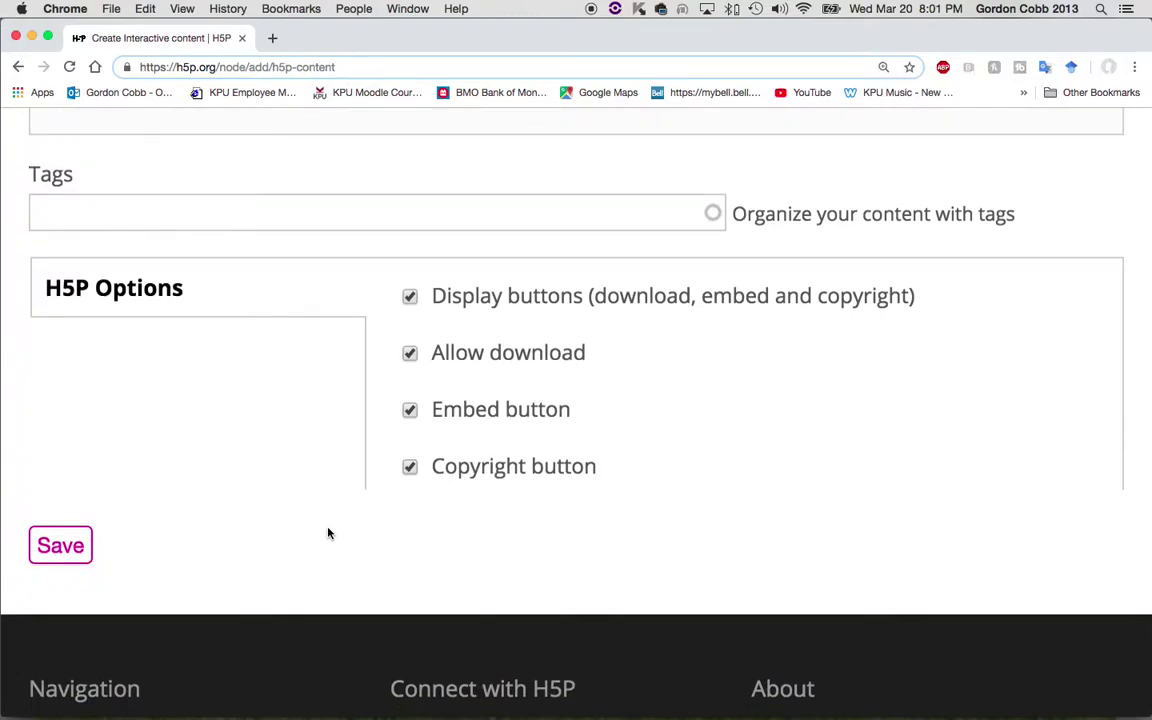
{"action": "scroll", "coordinate": [328, 533], "scroll_direction": "up", "scroll_amount": 2}
{"action": "scroll", "coordinate": [328, 533], "scroll_direction": "down", "scroll_amount": 2}
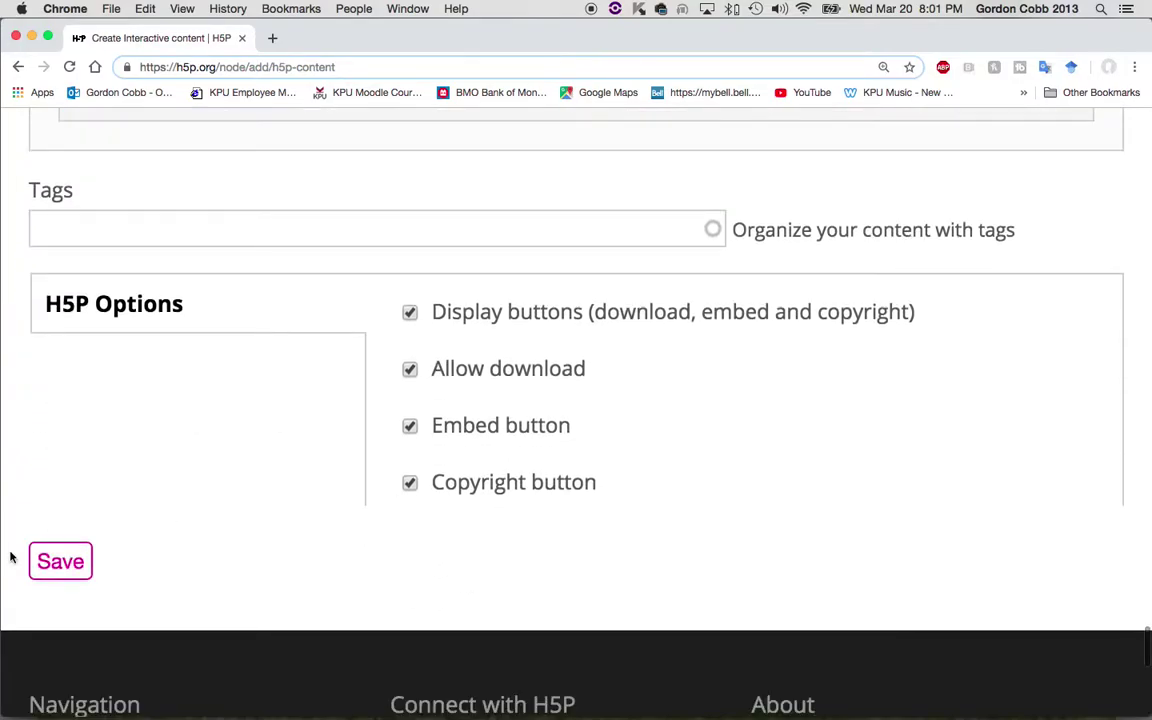
After the save attempt flags the missing title, enter 'Geometric Hot Spot Quiz' as the title
{"action": "left_click", "coordinate": [45, 561]}
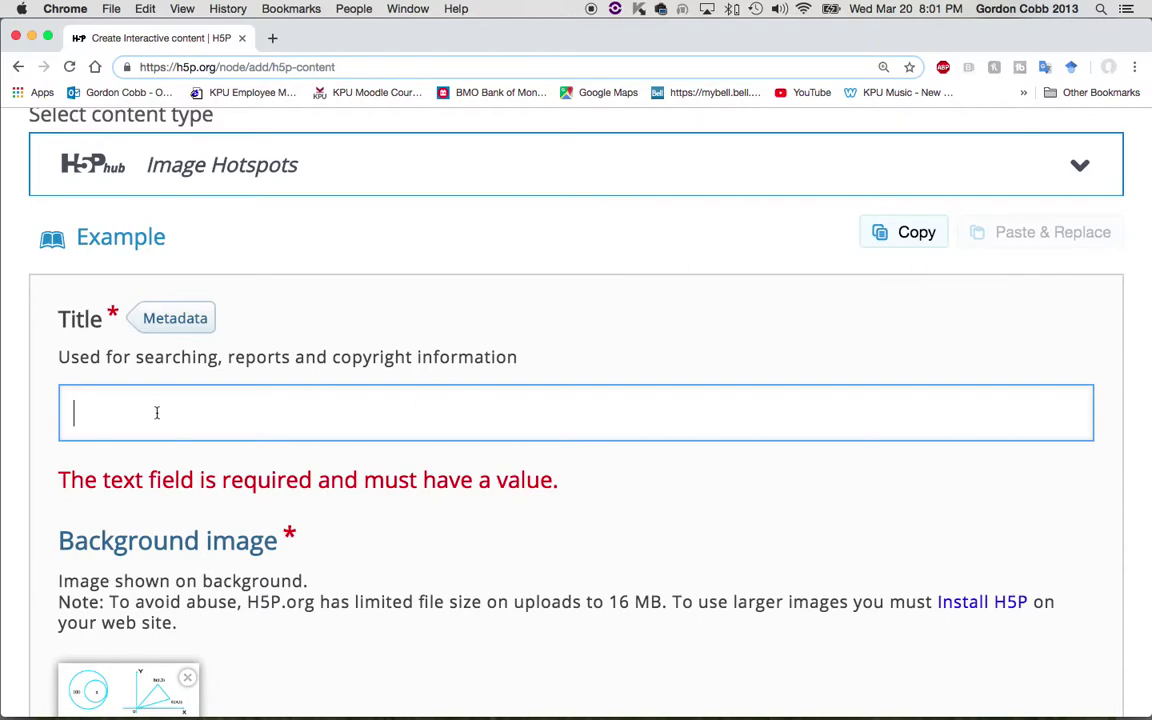
{"action": "scroll", "coordinate": [157, 413], "scroll_direction": "up", "scroll_amount": 3}
{"action": "scroll", "coordinate": [226, 417], "scroll_direction": "down", "scroll_amount": 4}
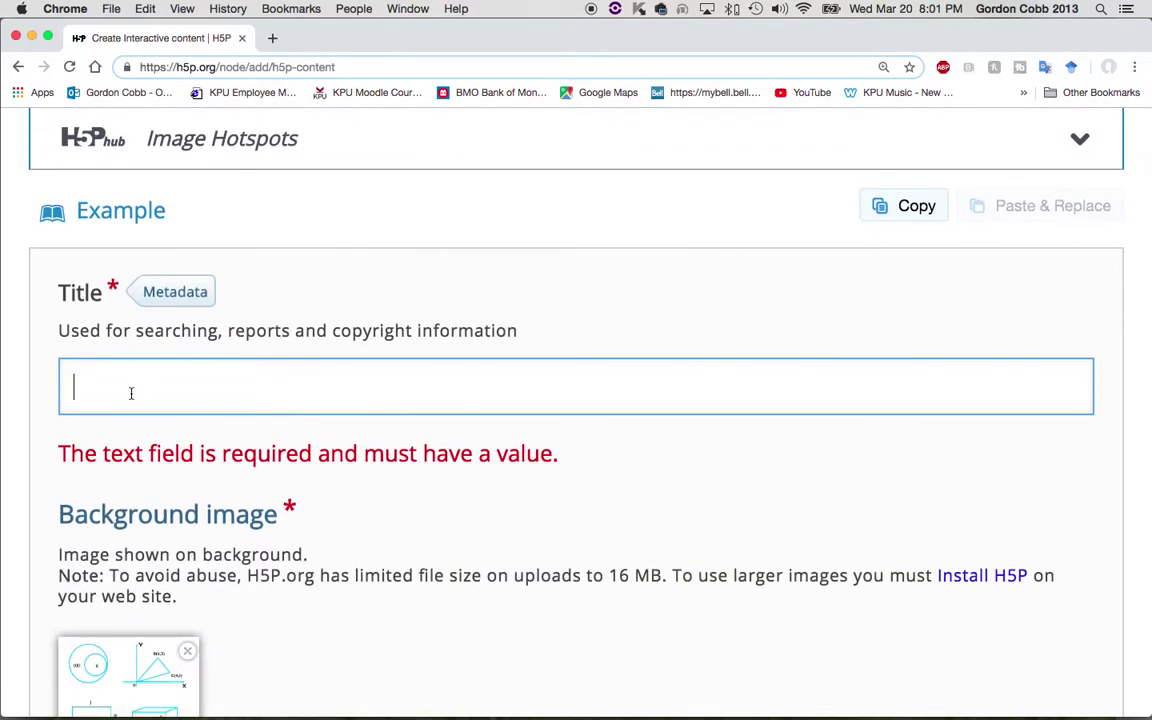
{"action": "scroll", "coordinate": [130, 395], "scroll_direction": "down", "scroll_amount": 3}
{"action": "scroll", "coordinate": [131, 398], "scroll_direction": "up", "scroll_amount": 2}
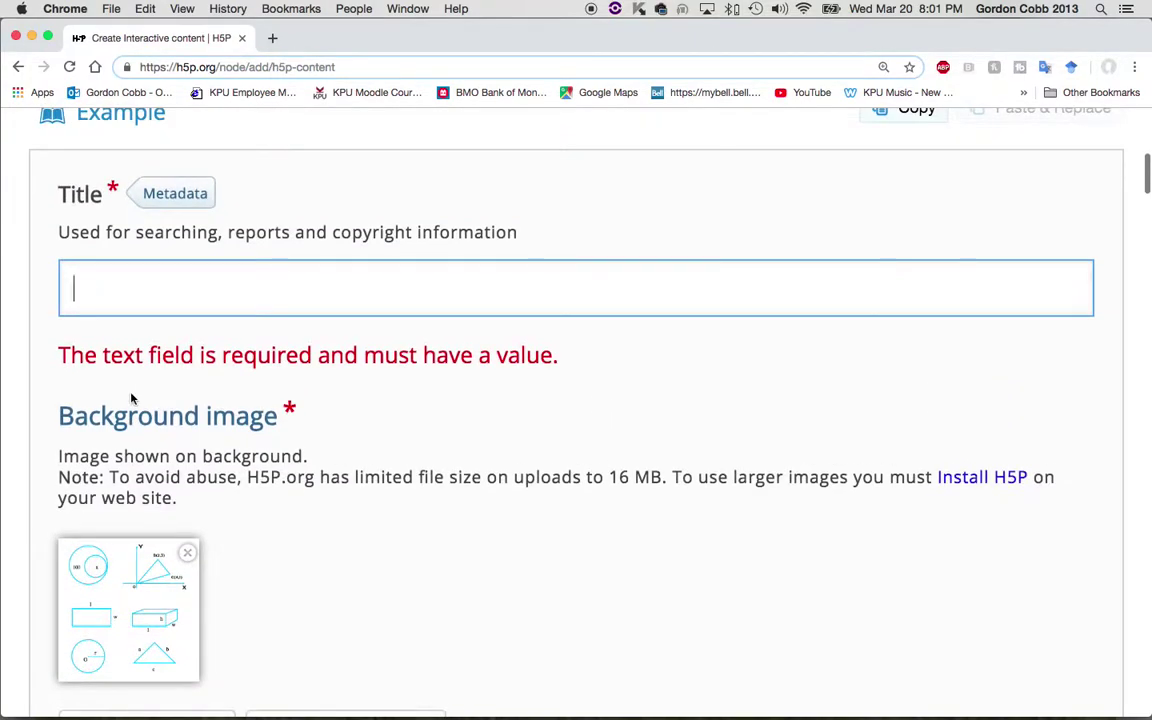
{"action": "type", "text": "Geometric"}
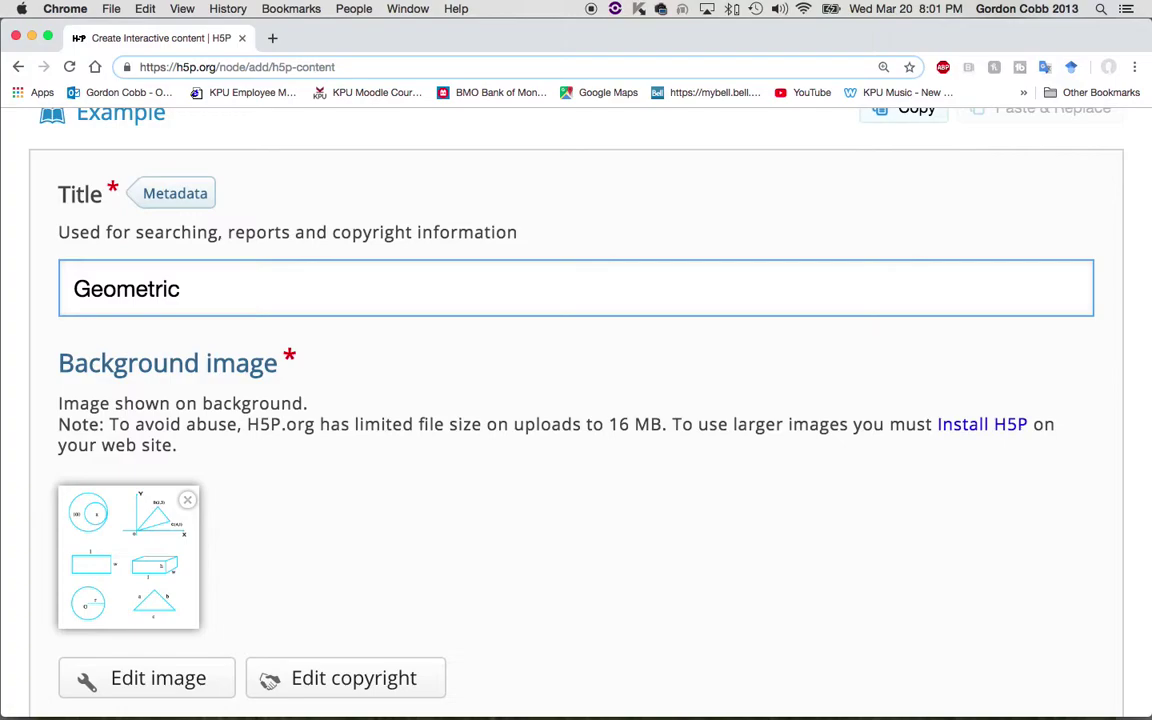
{"action": "type", "text": " Hot Spot "}
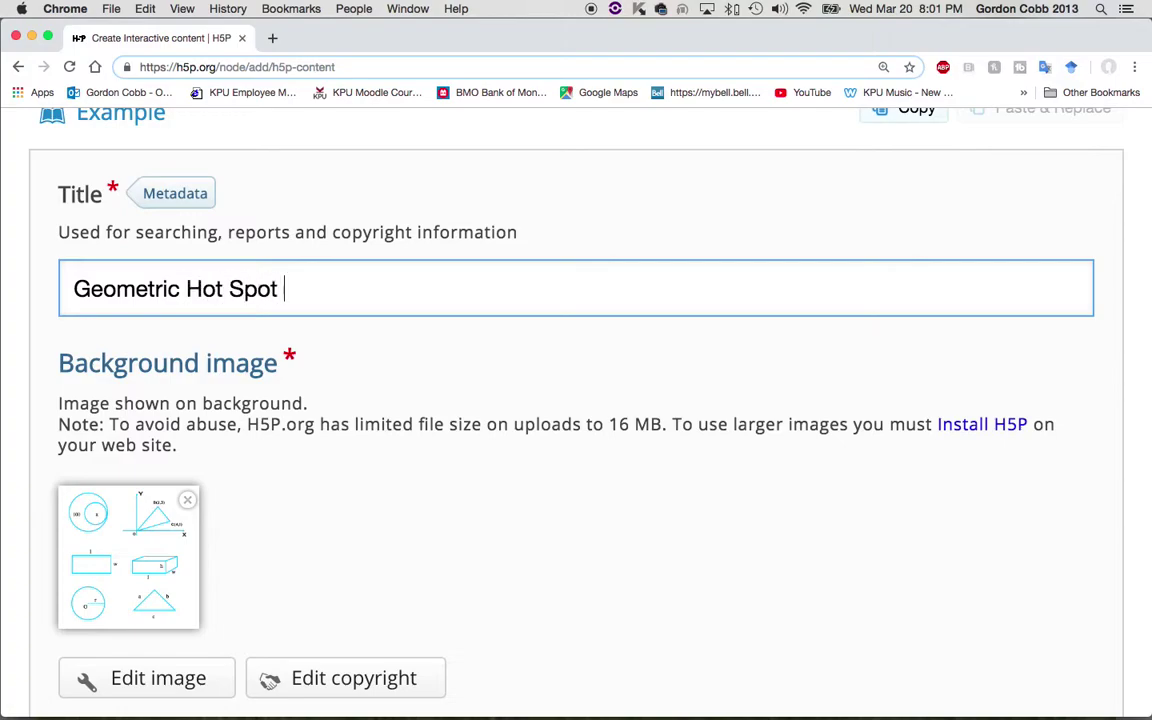
{"action": "type", "text": "Quiz"}
{"action": "scroll", "coordinate": [270, 492], "scroll_direction": "down", "scroll_amount": 10}
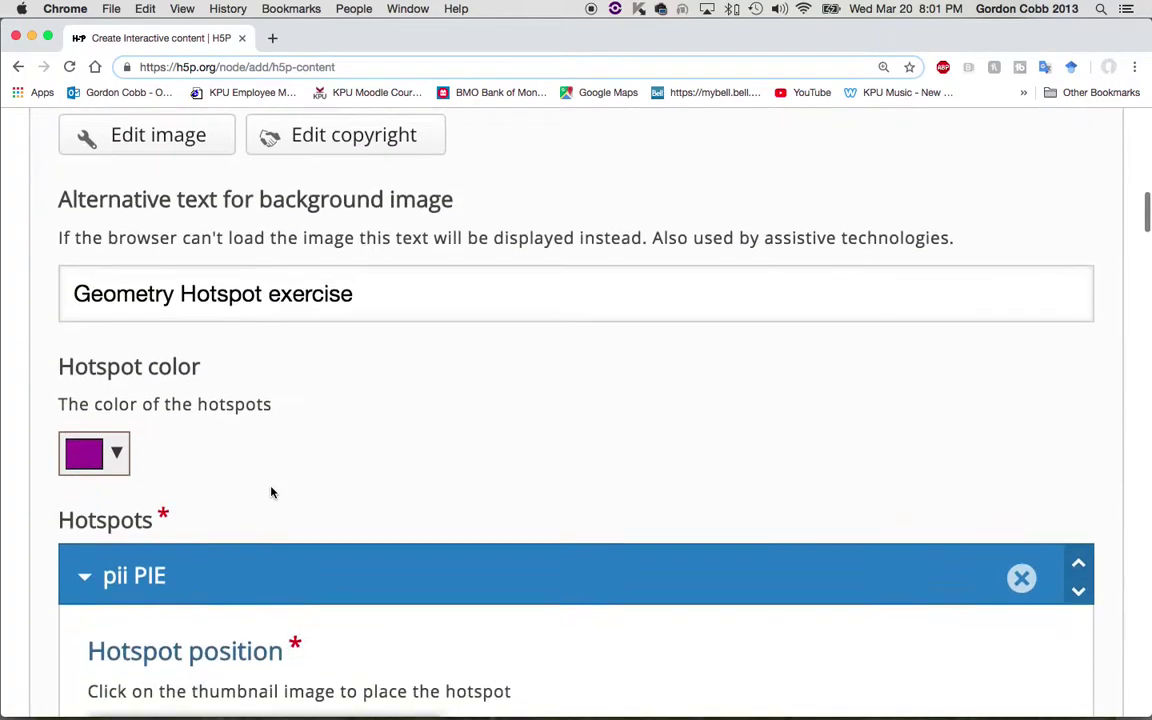
{"action": "scroll", "coordinate": [270, 492], "scroll_direction": "down", "scroll_amount": 12}
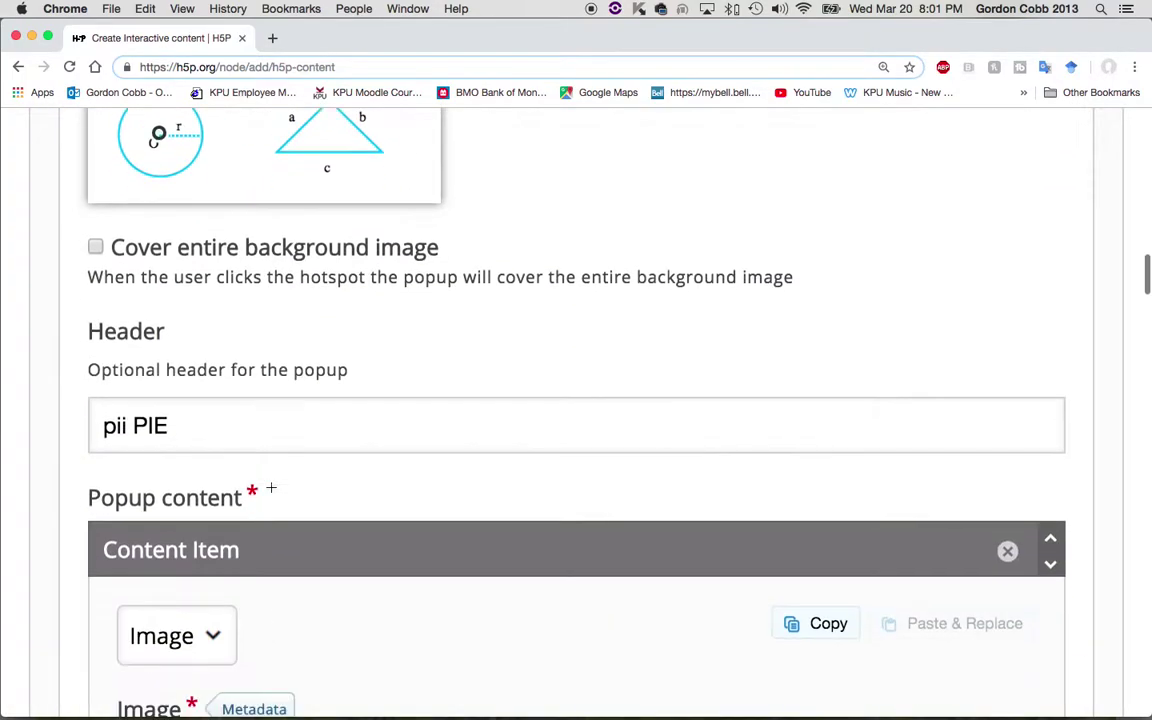
{"action": "scroll", "coordinate": [270, 487], "scroll_direction": "down", "scroll_amount": 15}
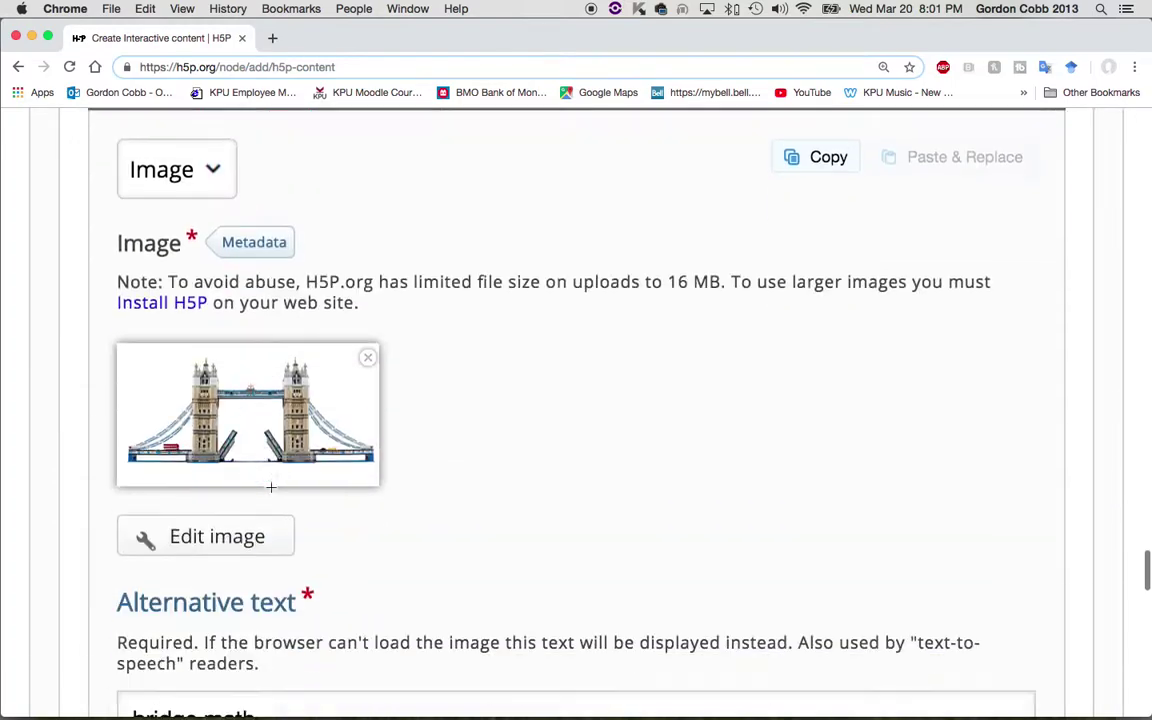
{"action": "scroll", "coordinate": [270, 491], "scroll_direction": "down", "scroll_amount": 20}
{"action": "scroll", "coordinate": [270, 491], "scroll_direction": "up", "scroll_amount": 5}
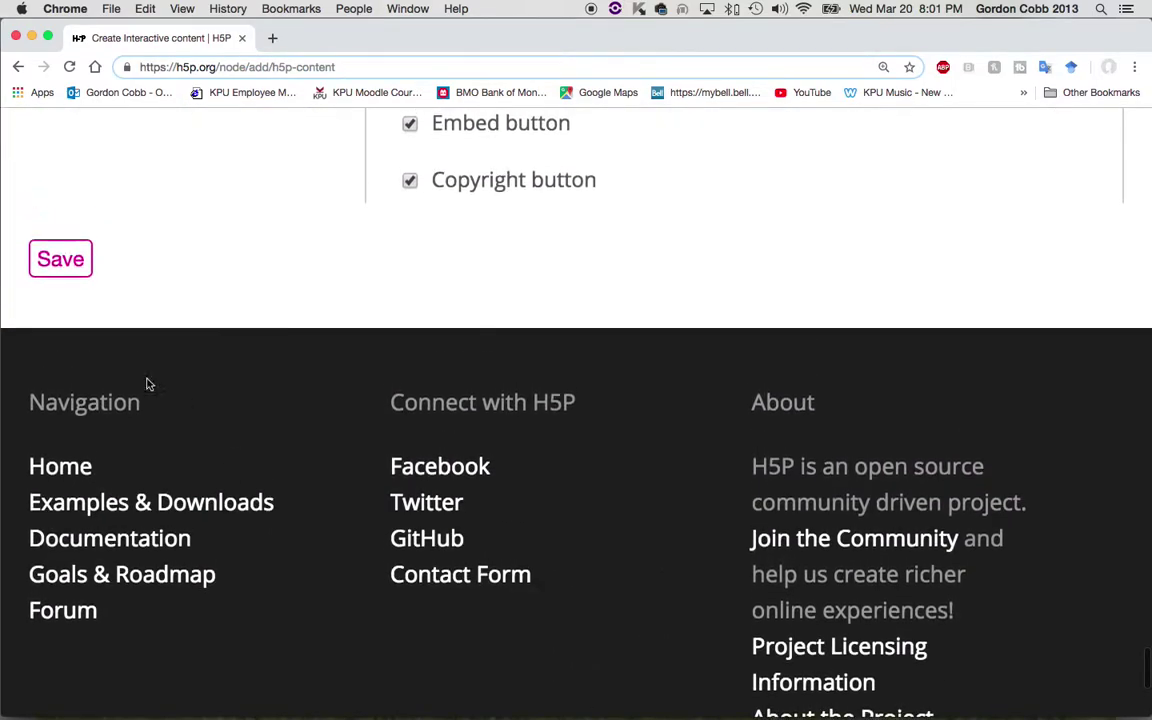
Save the quiz, review the published page, and display the quiz in full screen
{"action": "left_click", "coordinate": [65, 261]}
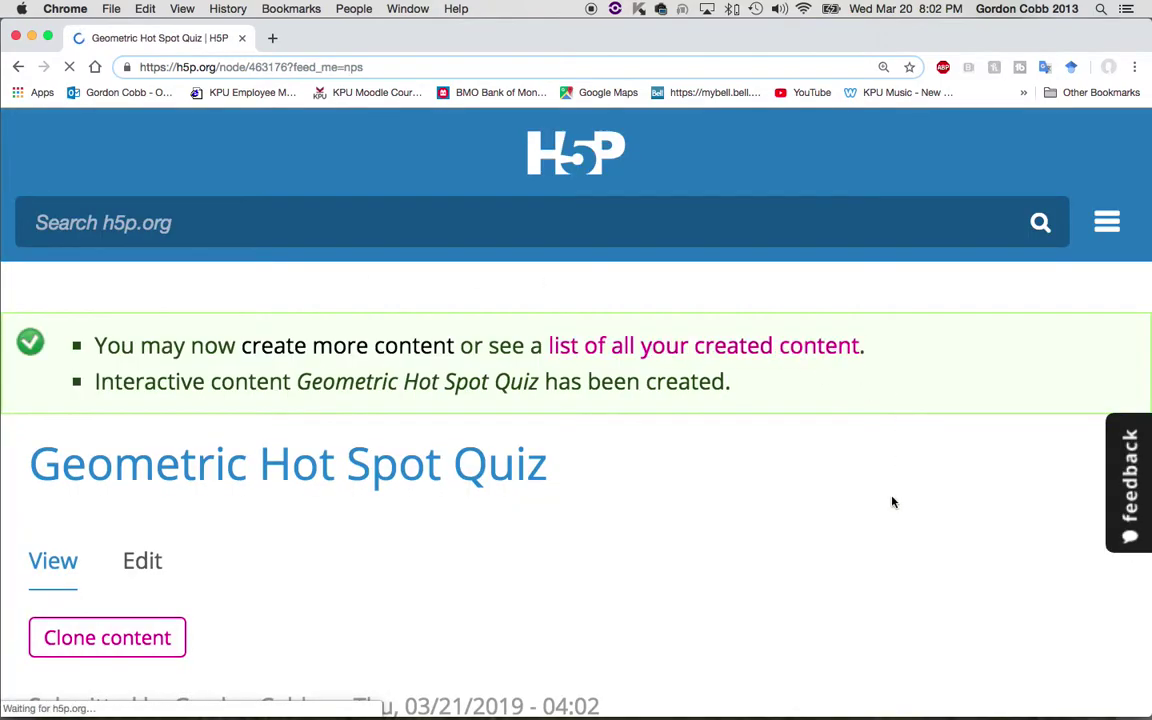
{"action": "scroll", "coordinate": [893, 502], "scroll_direction": "down", "scroll_amount": 10}
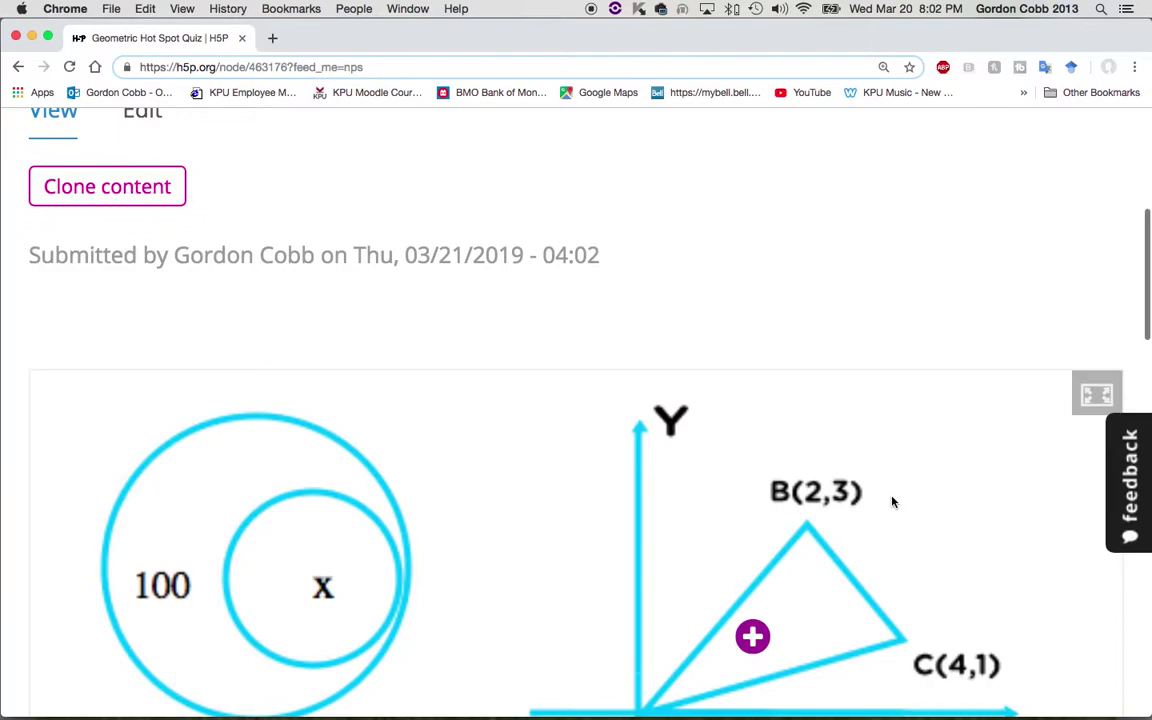
{"action": "scroll", "coordinate": [893, 502], "scroll_direction": "up", "scroll_amount": 3}
{"action": "scroll", "coordinate": [893, 502], "scroll_direction": "down", "scroll_amount": 4}
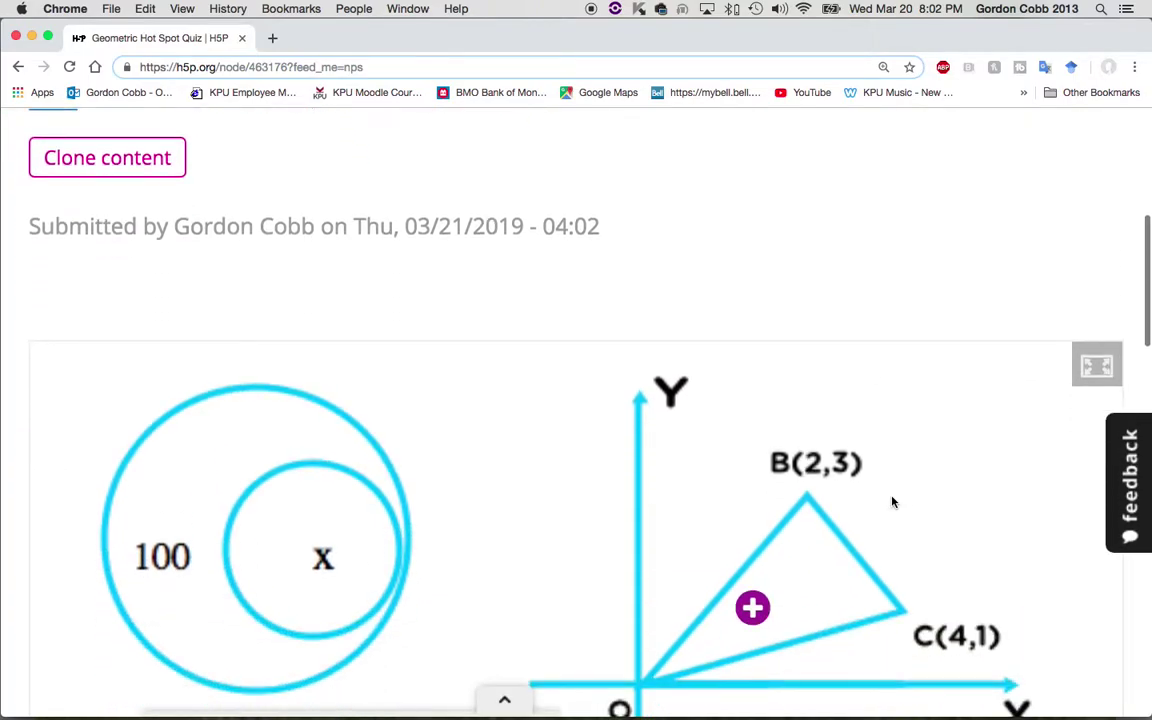
{"action": "scroll", "coordinate": [893, 502], "scroll_direction": "down", "scroll_amount": 5}
{"action": "scroll", "coordinate": [893, 502], "scroll_direction": "up", "scroll_amount": 3}
{"action": "scroll", "coordinate": [893, 502], "scroll_direction": "down", "scroll_amount": 4}
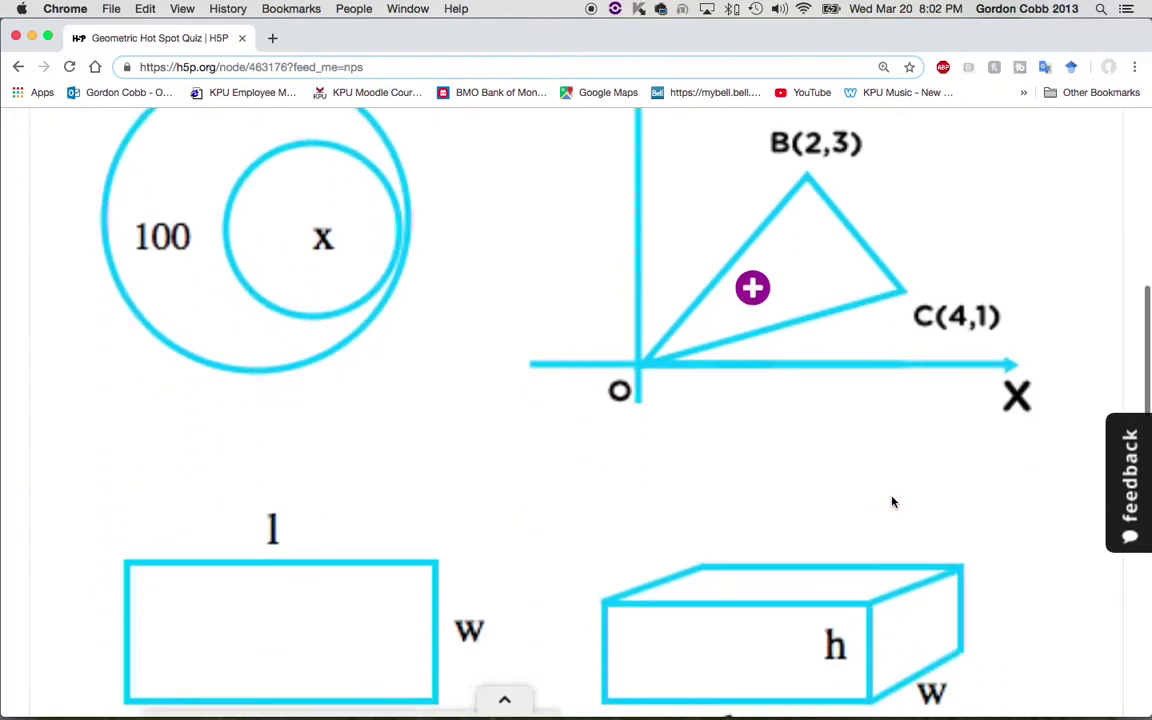
{"action": "scroll", "coordinate": [893, 502], "scroll_direction": "down", "scroll_amount": 8}
{"action": "scroll", "coordinate": [893, 502], "scroll_direction": "up", "scroll_amount": 10}
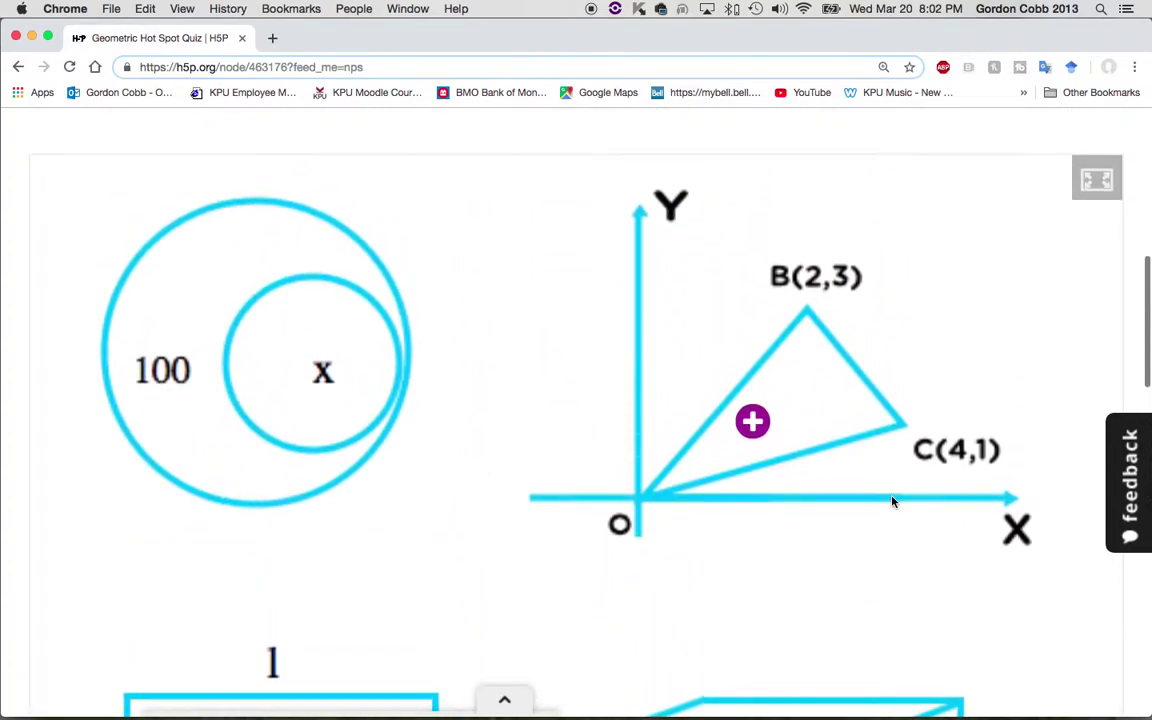
{"action": "scroll", "coordinate": [893, 502], "scroll_direction": "up", "scroll_amount": 2}
{"action": "scroll", "coordinate": [893, 502], "scroll_direction": "down", "scroll_amount": 2}
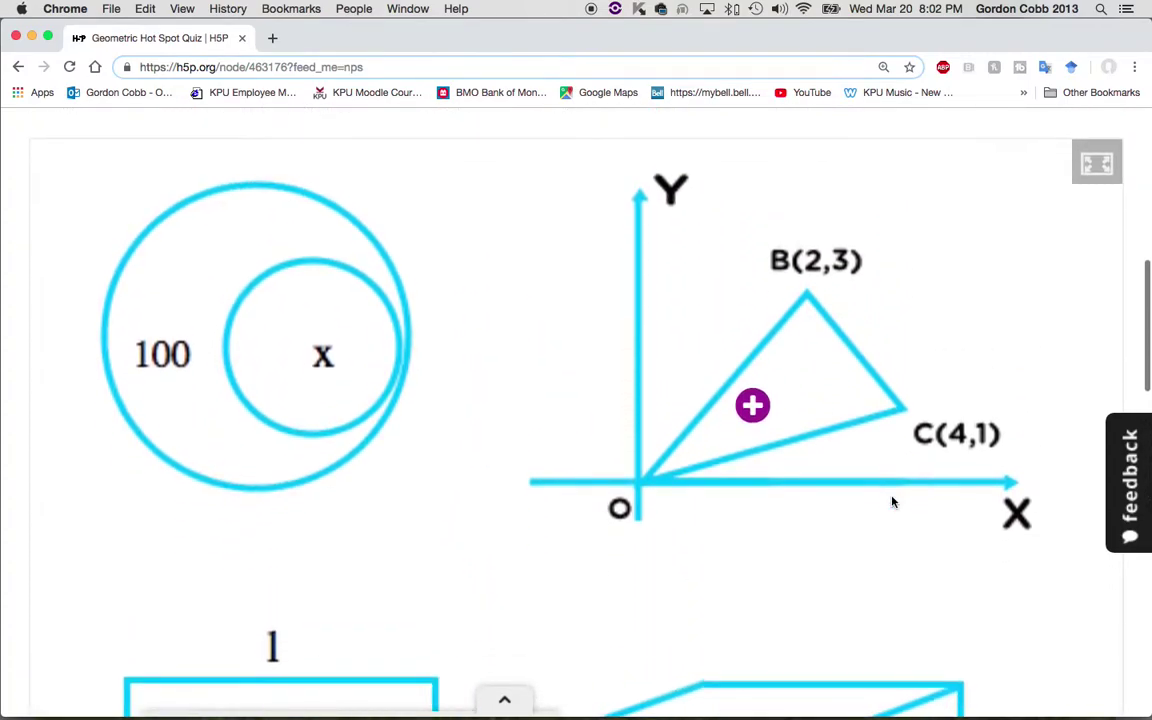
{"action": "left_click", "coordinate": [1088, 165]}
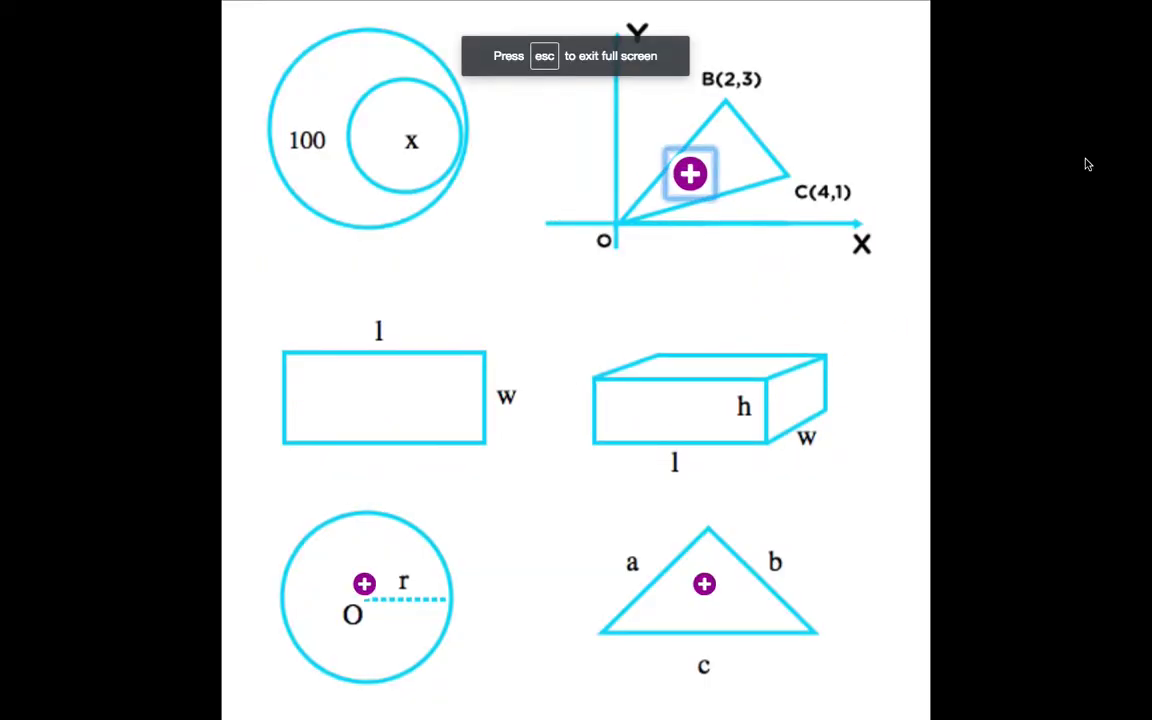